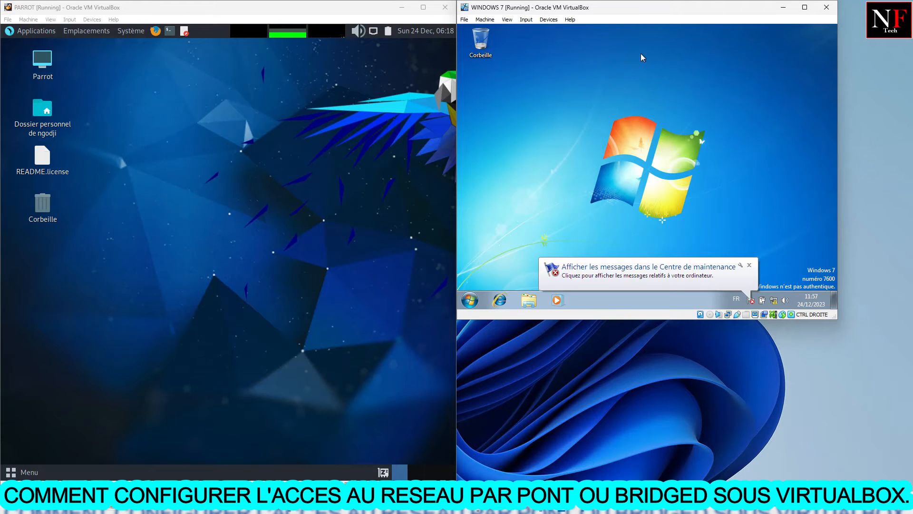
Arrange the WINDOWS 7 virtual machine window so it fills the half of the screen beside the PARROT window
drag(638, 14, 671, 40)
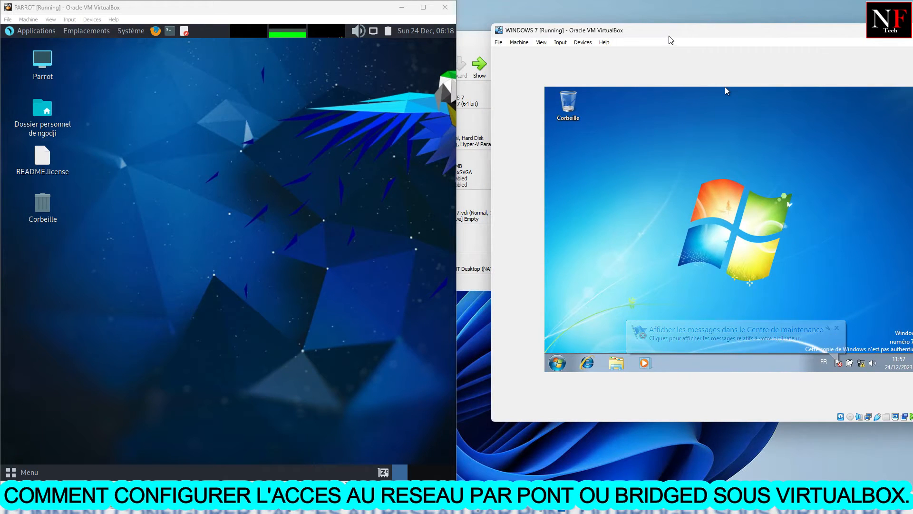
double_click(669, 36)
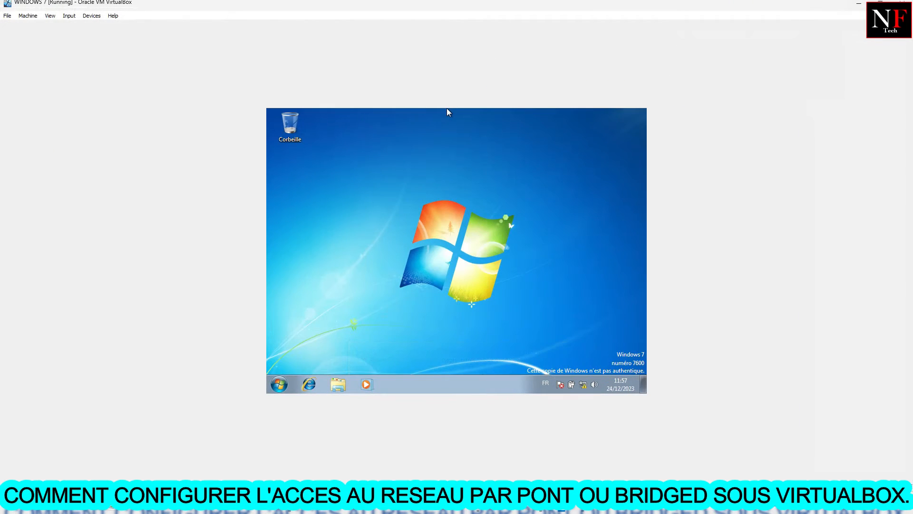
click(881, 3)
drag(750, 36, 718, 32)
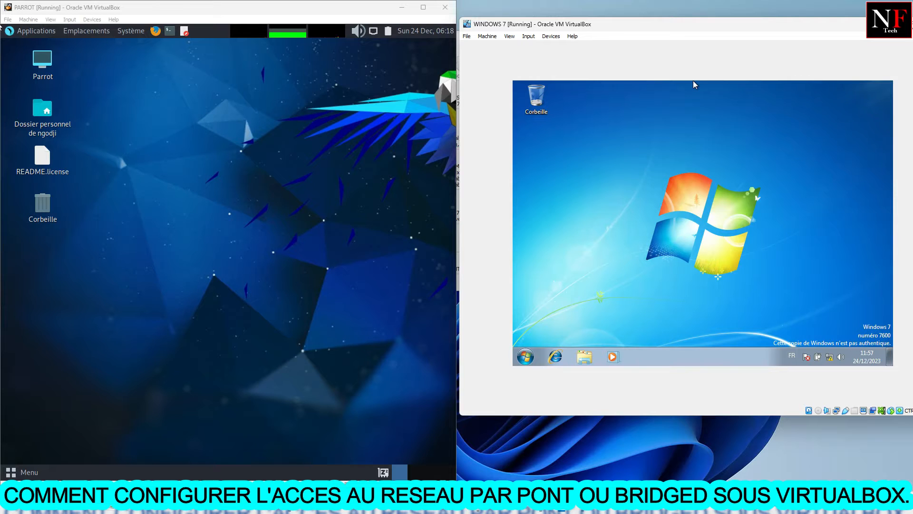
mouse_move(909, 23)
click(792, 53)
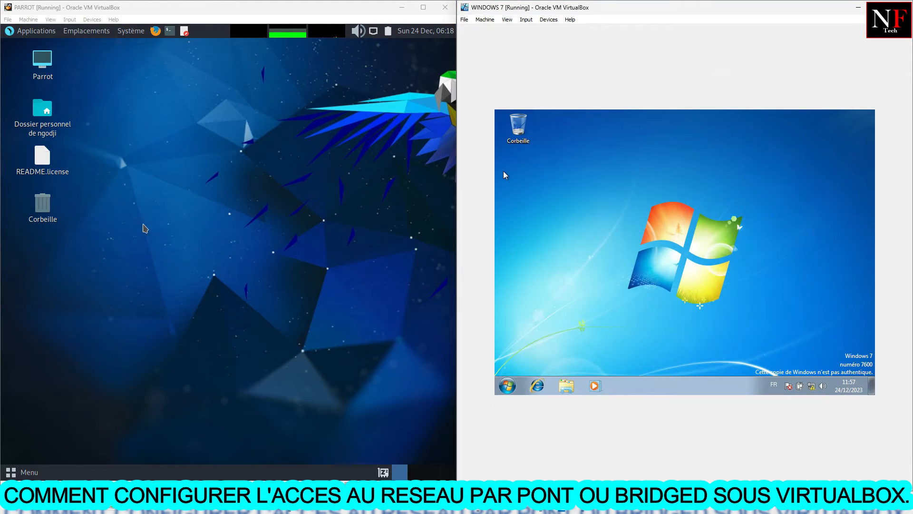
click(145, 228)
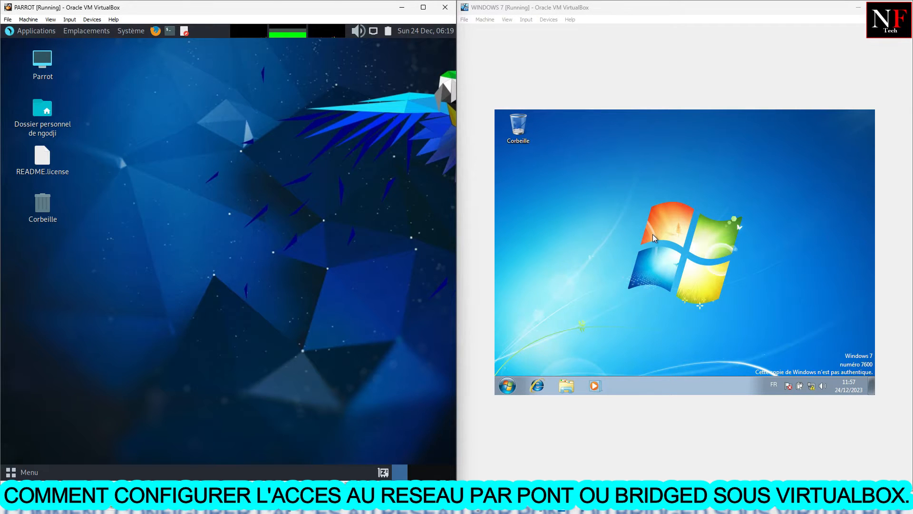
Attach network Adapter 1 of the WINDOWS 7 virtual machine to Bridged Adapter and save its settings
click(486, 20)
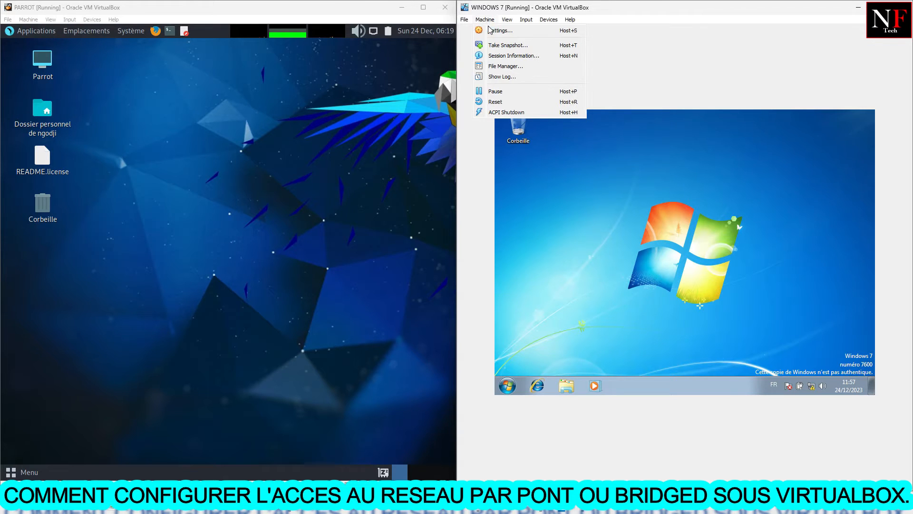
click(490, 31)
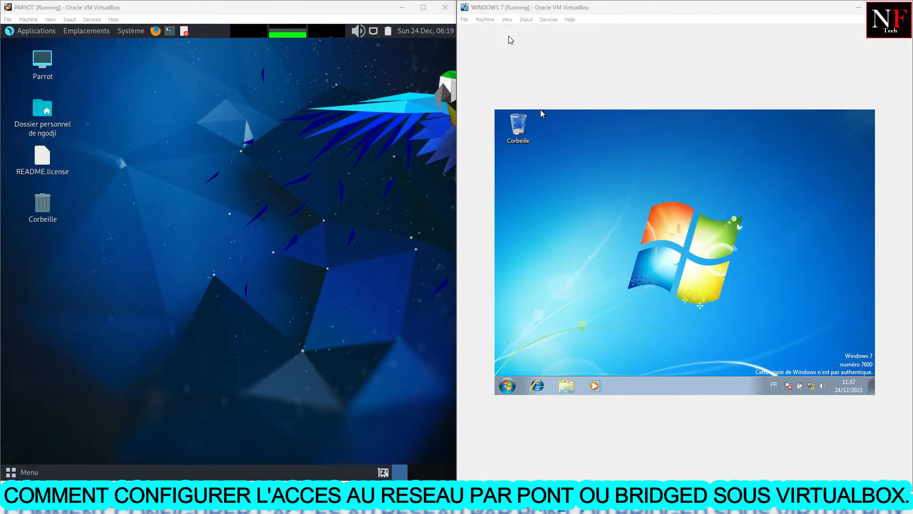
click(565, 234)
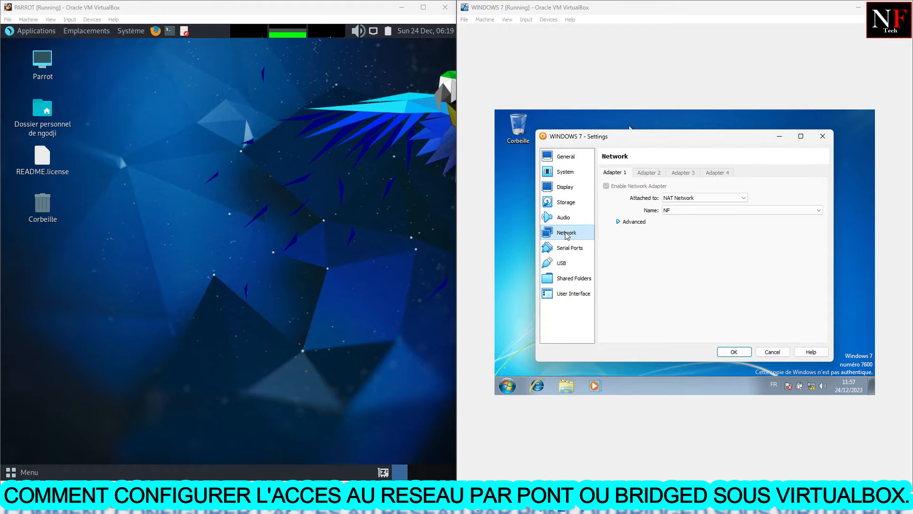
click(699, 198)
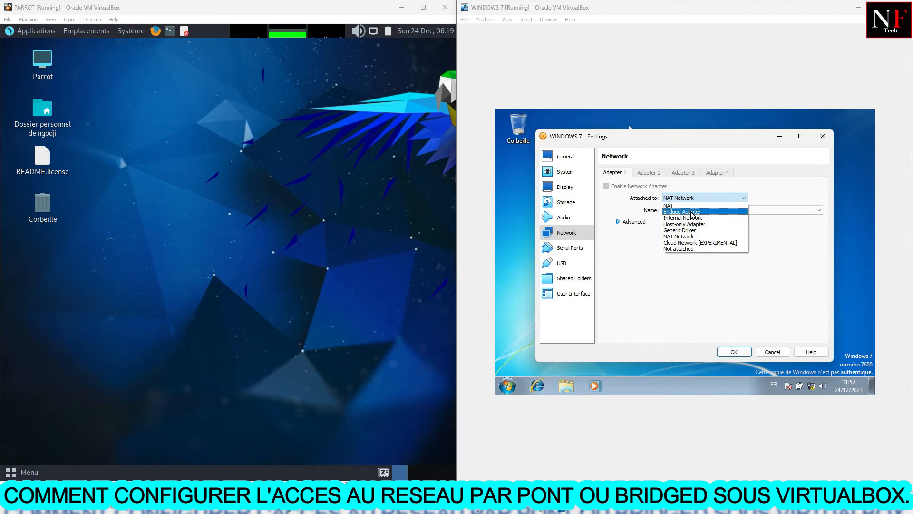
click(692, 212)
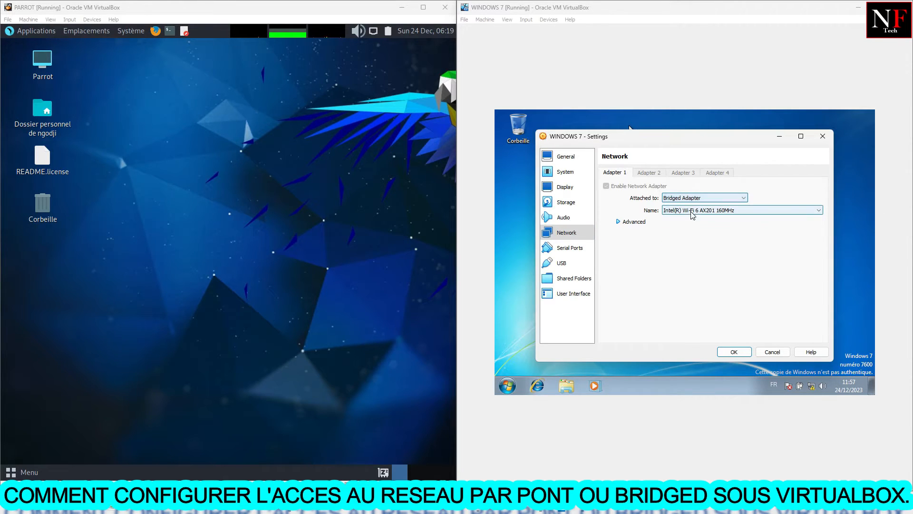
click(734, 352)
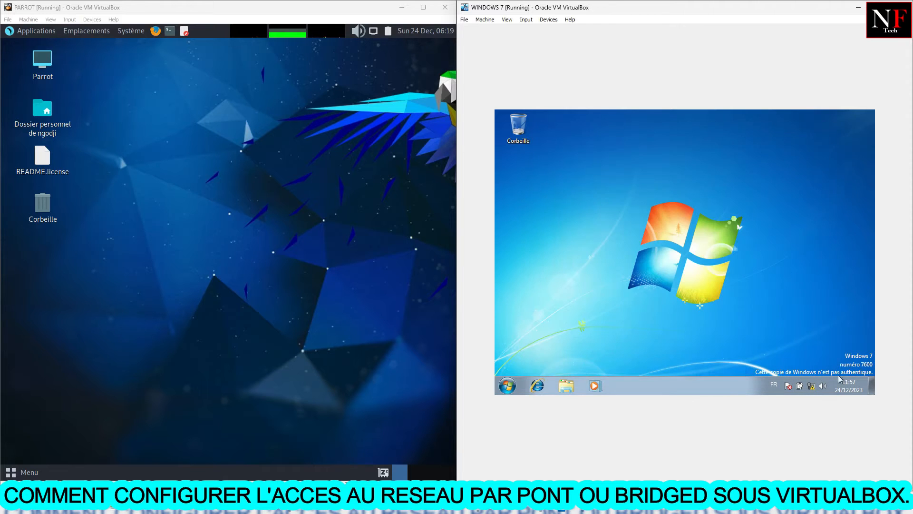
mouse_move(812, 387)
Attach network Adapter 1 of the PARROT virtual machine to Bridged Adapter and save its settings
click(33, 20)
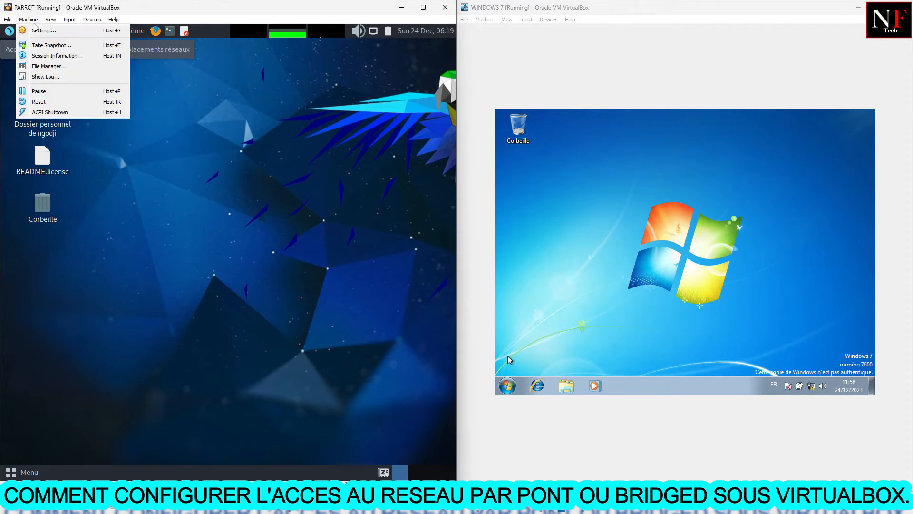
click(38, 31)
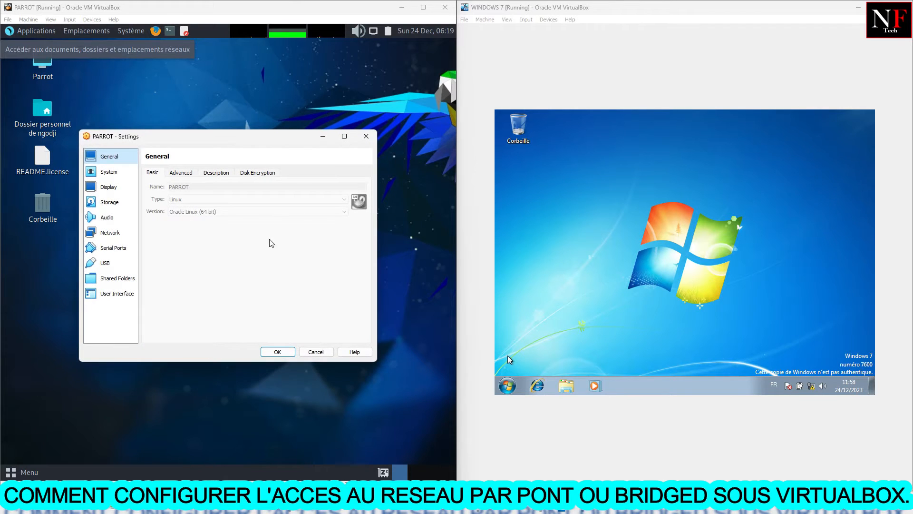
click(110, 232)
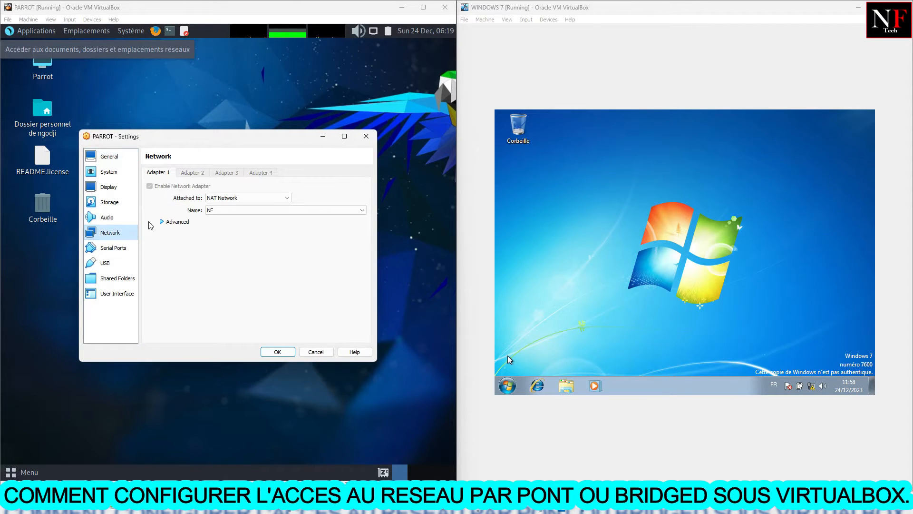
click(223, 196)
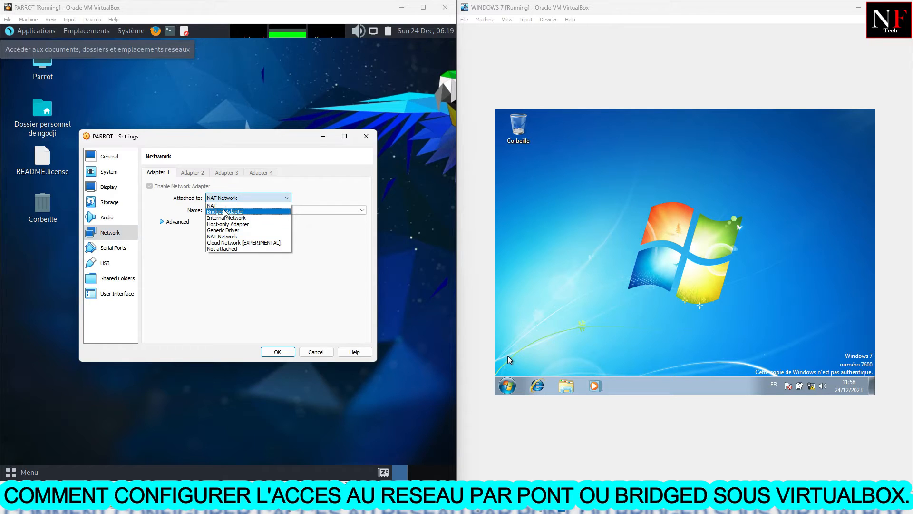
click(223, 209)
click(280, 354)
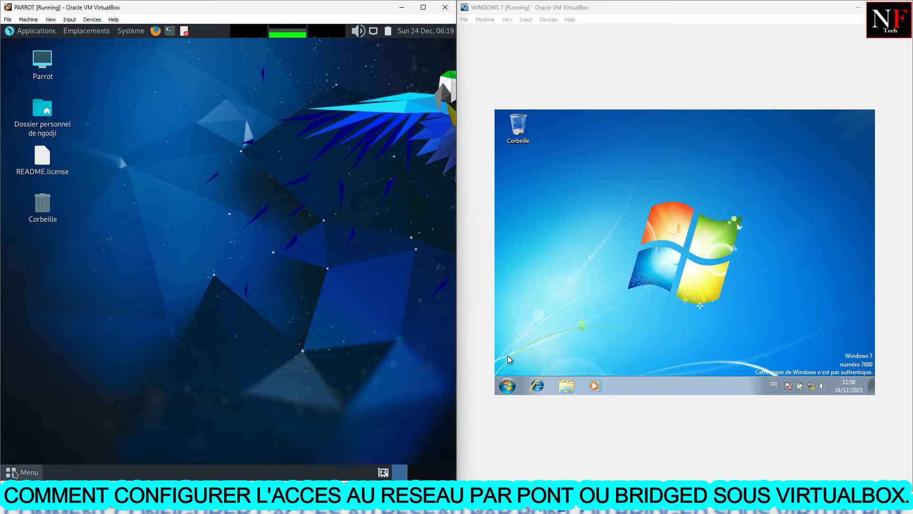
Restart the Parrot guest system from its own shutdown options
click(14, 473)
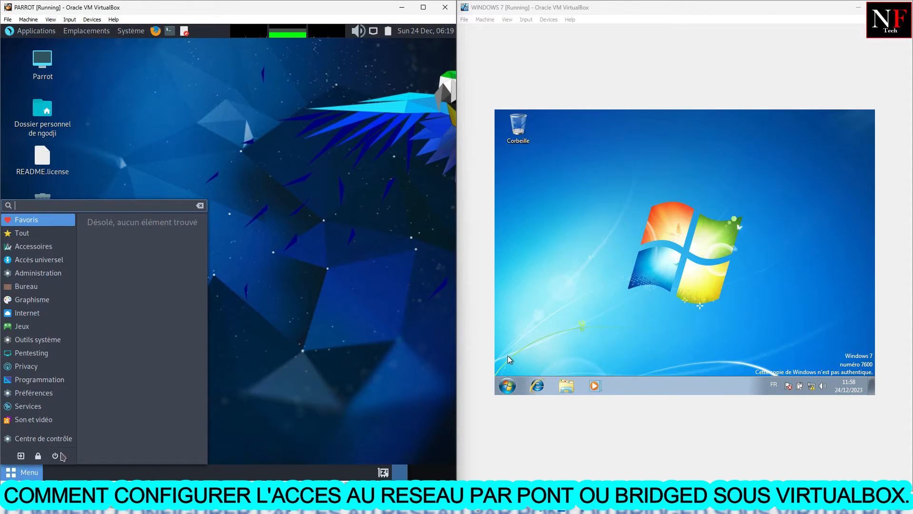
click(57, 455)
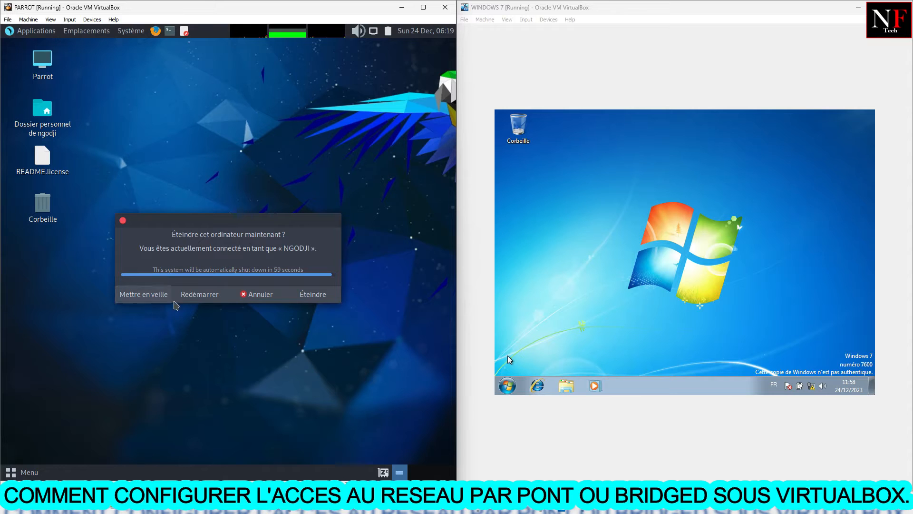
click(185, 298)
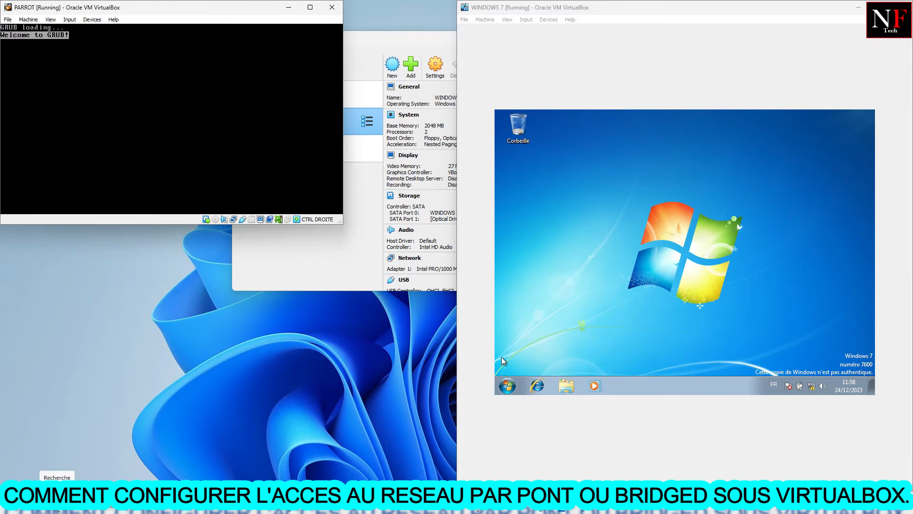
Open a Command Prompt on the host computer and reposition its window between the two virtual machines
click(56, 509)
text(CM)
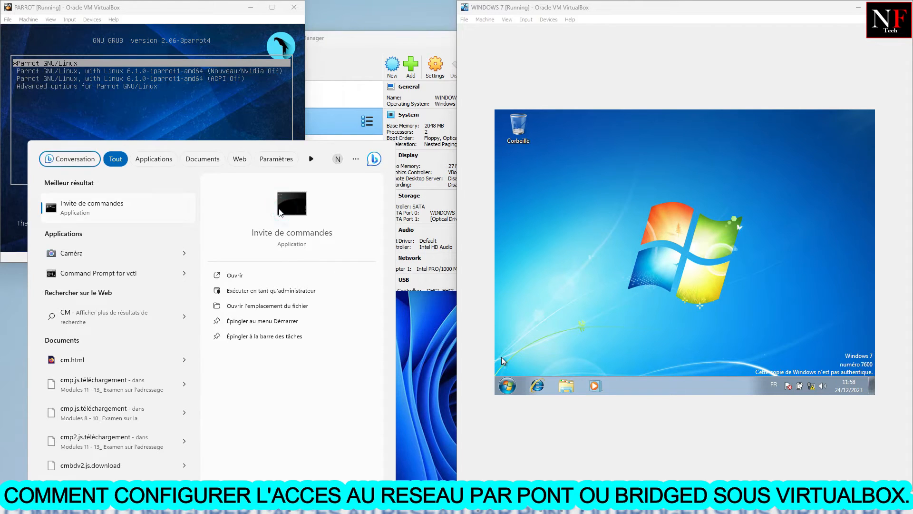
click(280, 210)
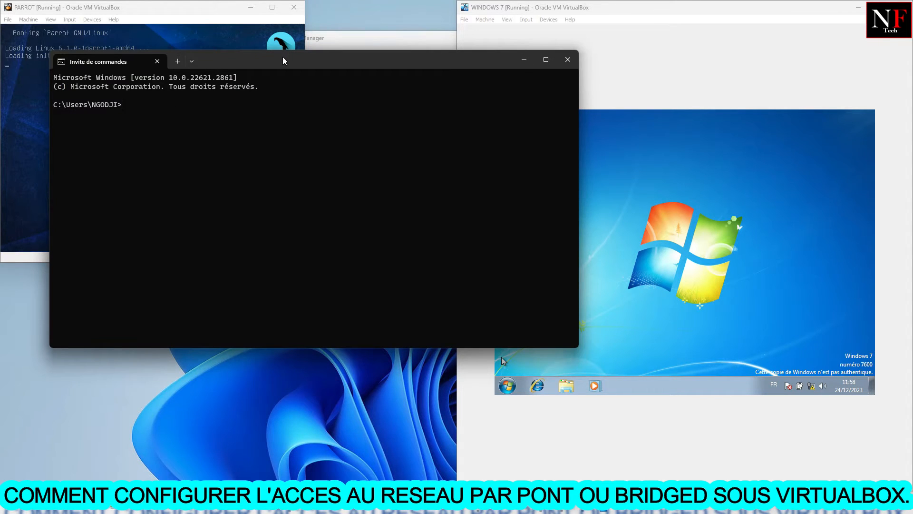
drag(283, 56, 475, 81)
click(388, 133)
Run ipconfig on the host and highlight the Wi-Fi adapter's IPv4 address and default gateway
text(IPCONFIG)
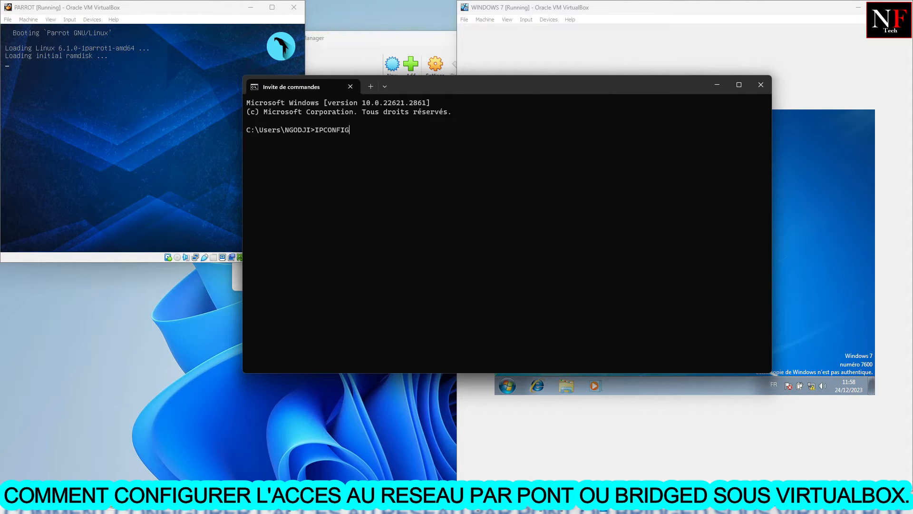
key(Return)
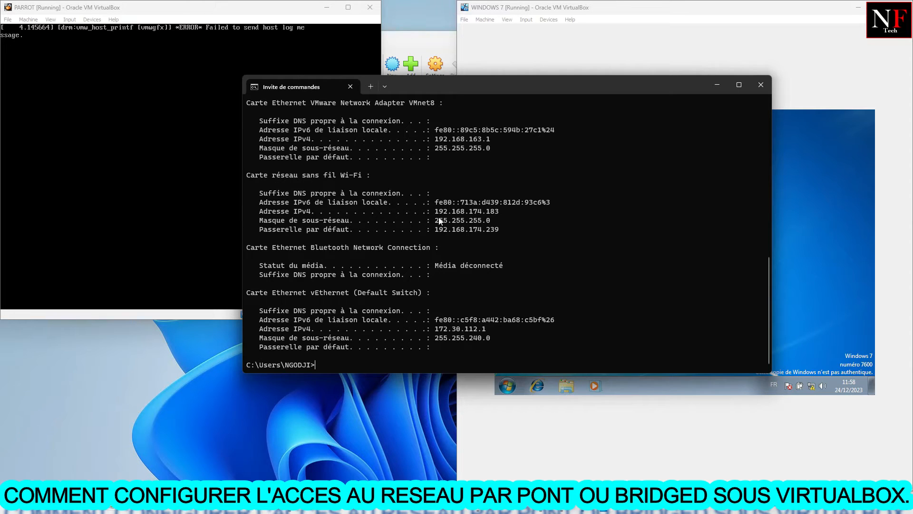
drag(499, 212, 435, 212)
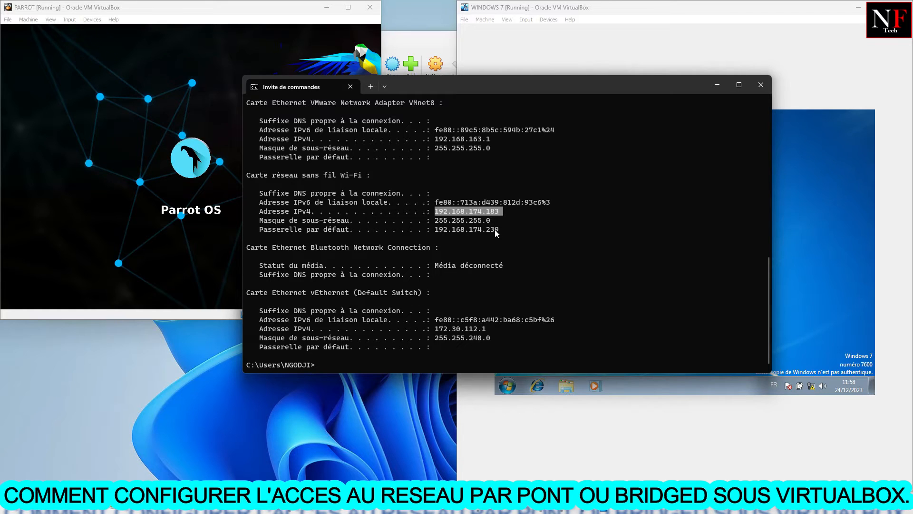
drag(498, 230, 464, 232)
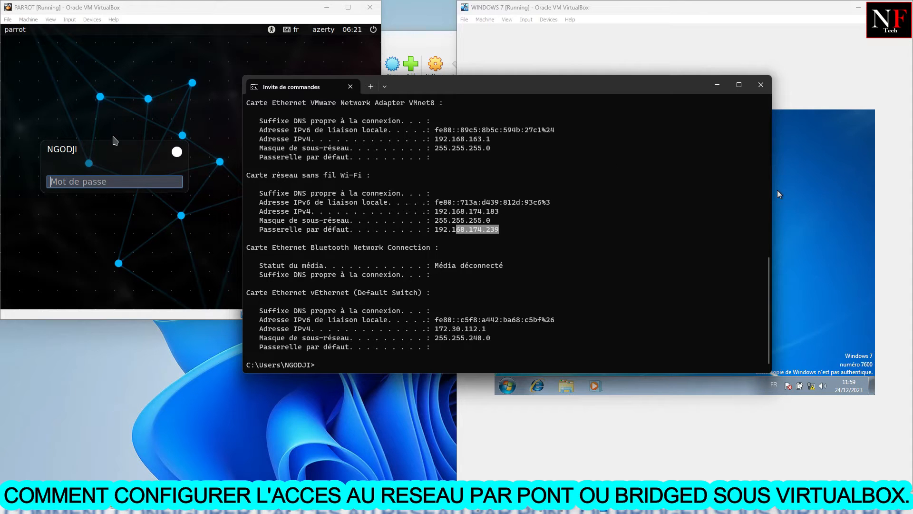
Log in to the restarted Parrot virtual machine with the account password
click(151, 116)
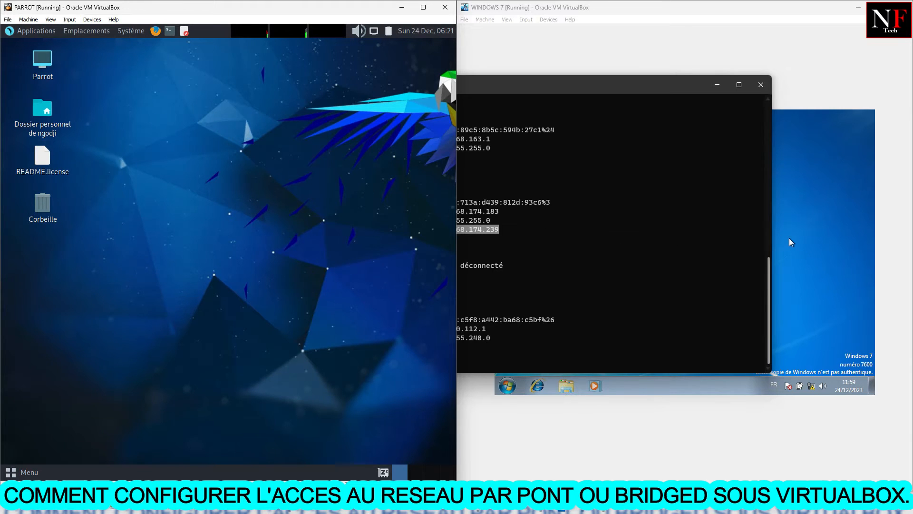
Highlight the host's Wi-Fi address lines again in the ipconfig output and minimize the host's Command Prompt
click(583, 261)
drag(503, 229, 432, 202)
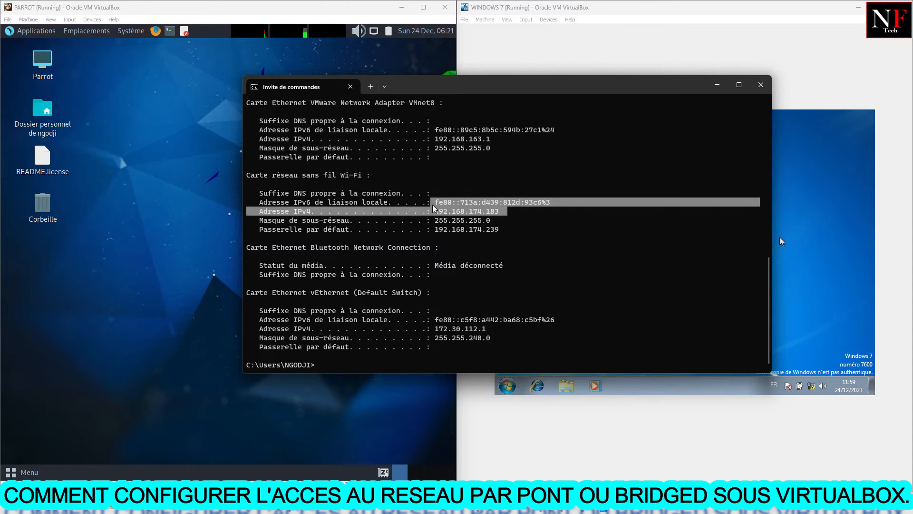
click(715, 85)
Open a command prompt inside the Windows 7 virtual machine and run ipconfig
click(507, 386)
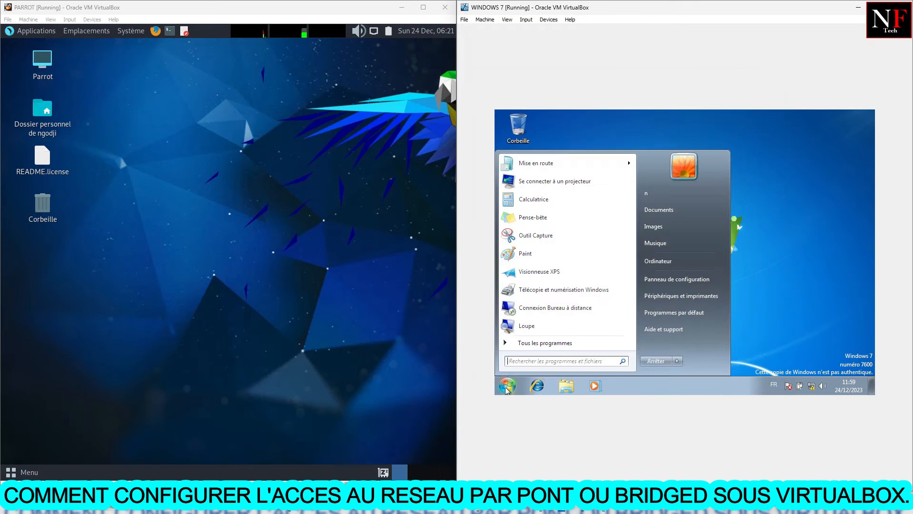
text(cmd)
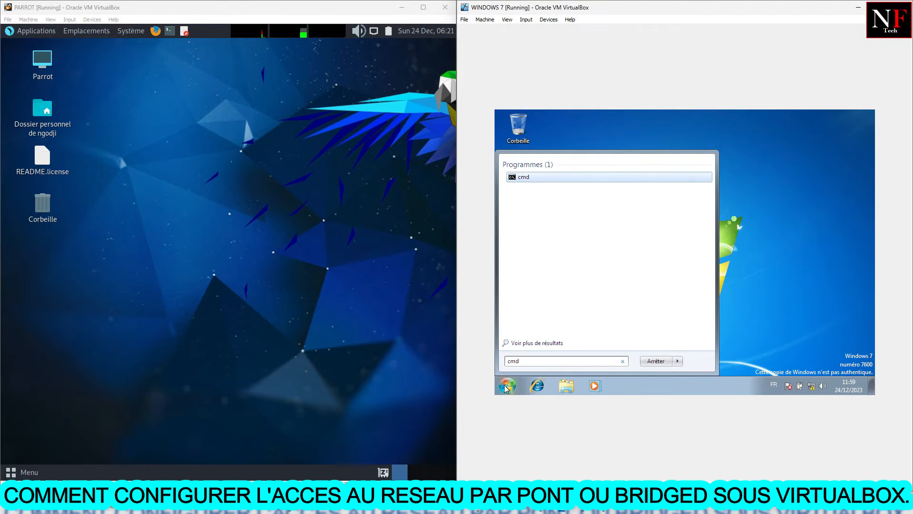
key(Return)
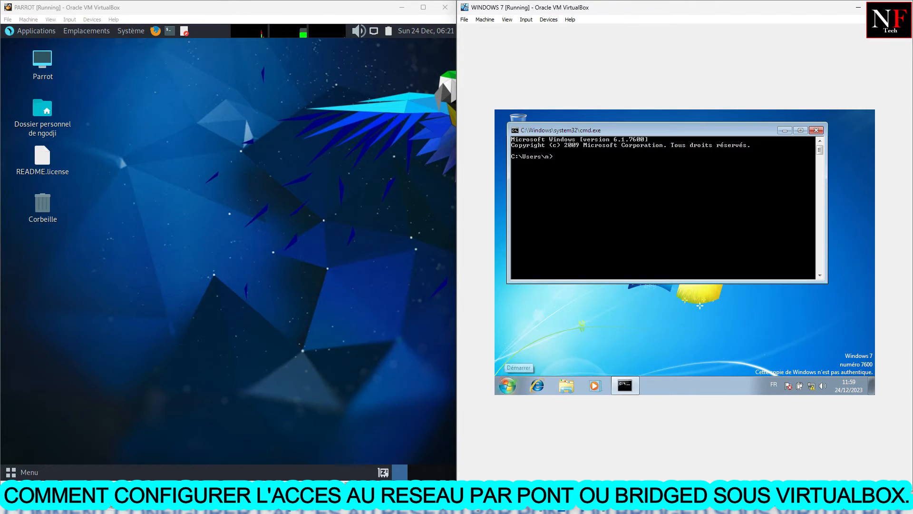
text(ipconfig)
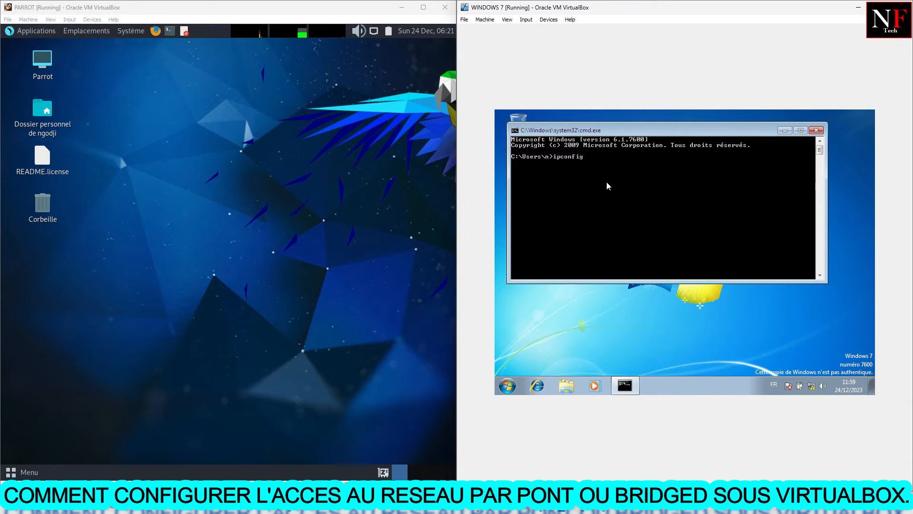
key(Return)
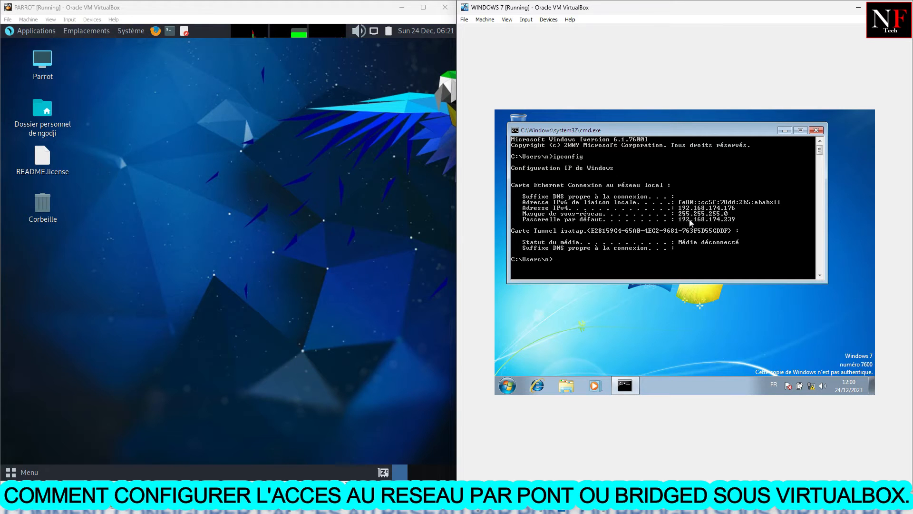
Restore the host's Command Prompt below the Windows 7 ipconfig output, compare both IPv4 addresses, and return to the Parrot machine
click(603, 502)
drag(568, 90, 643, 236)
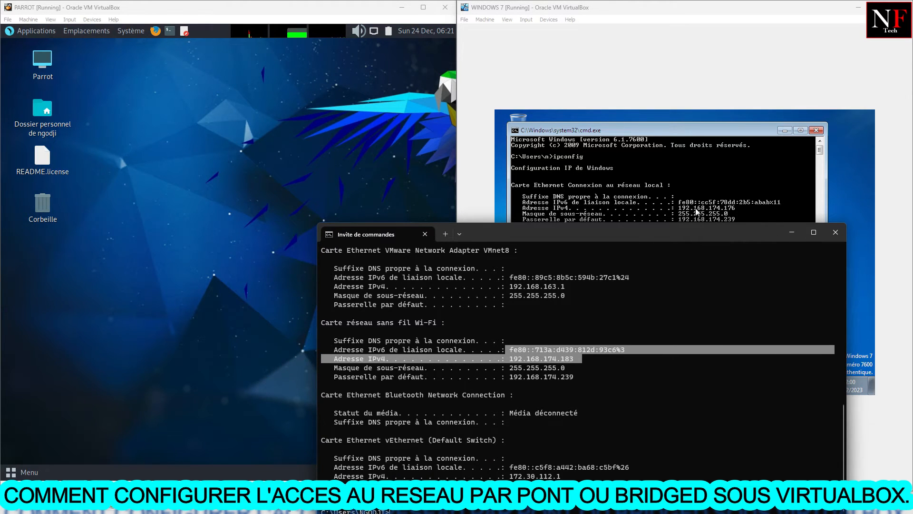
click(575, 359)
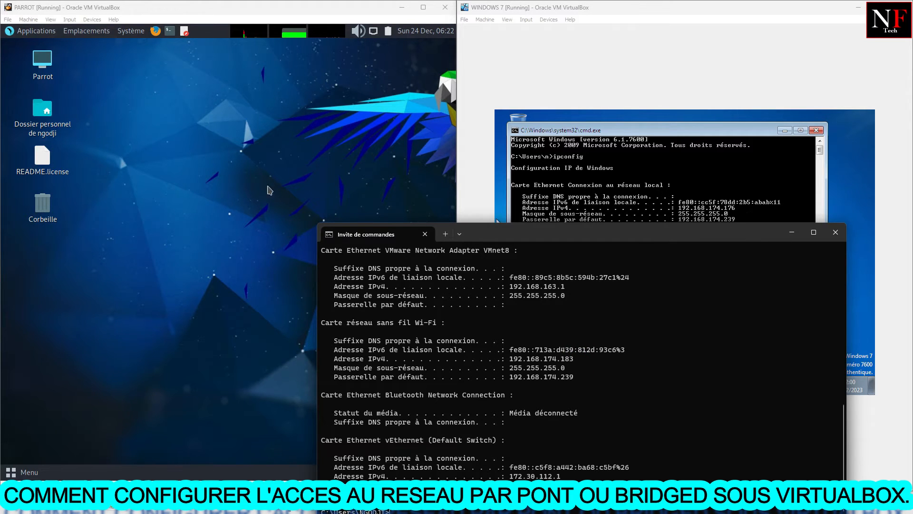
click(133, 202)
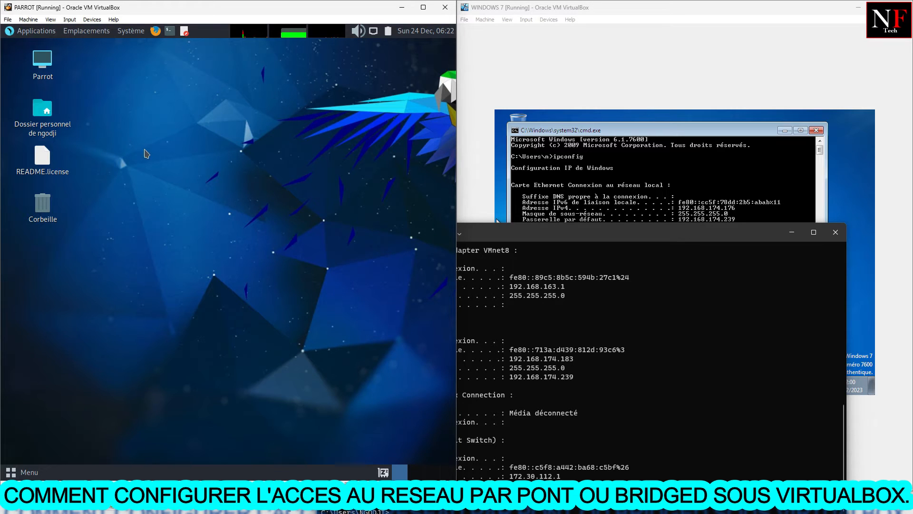
Open a terminal in the Parrot virtual machine, run ifconfig, and highlight the IPv4 address of enp0s3
click(170, 31)
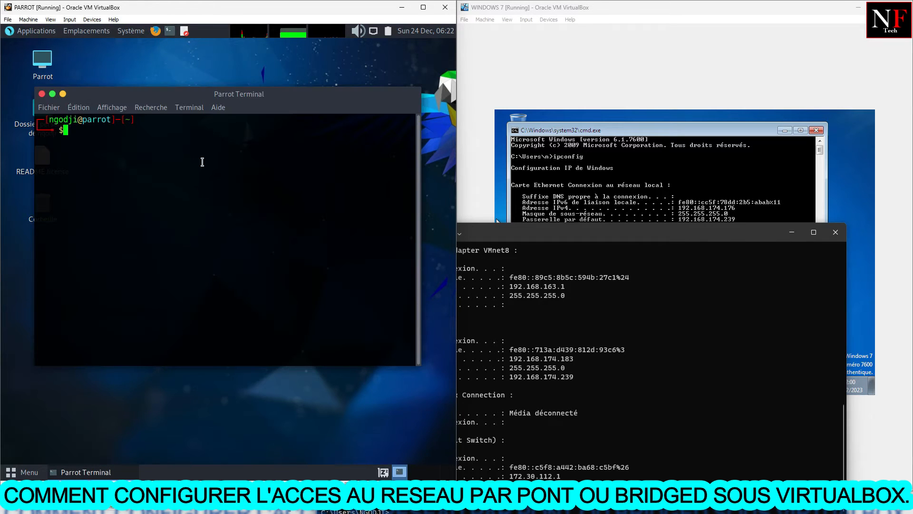
text(ifconfig)
key(Return)
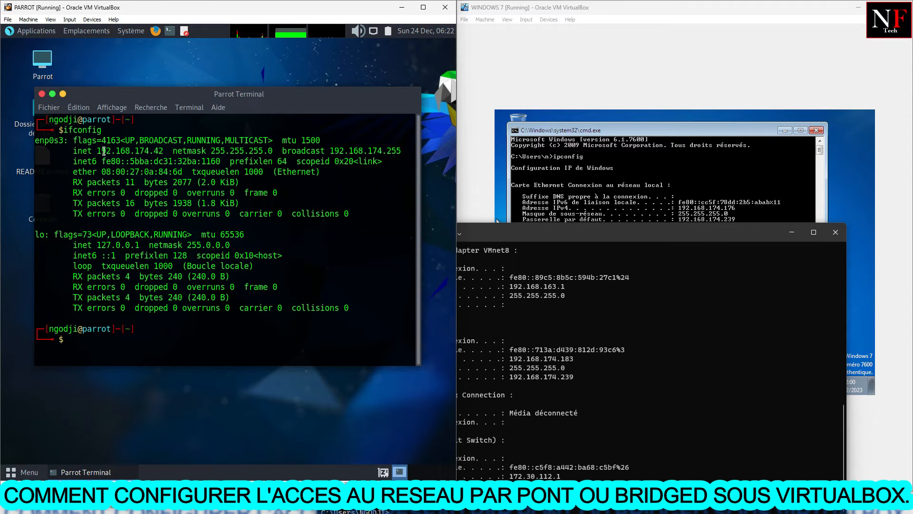
drag(164, 151, 101, 153)
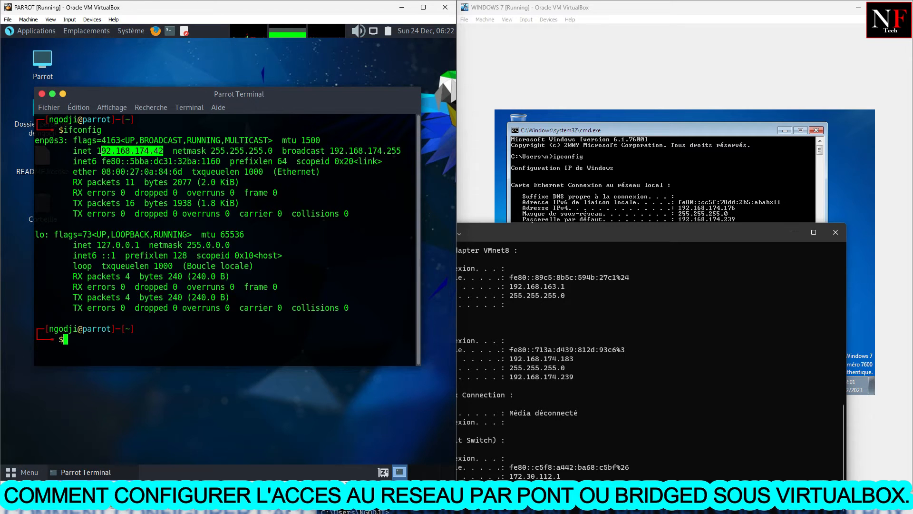
Ping the Windows 7 machine at 192.168.174.176 from the Parrot terminal, checking its address in the Windows 7 ipconfig output
click(70, 341)
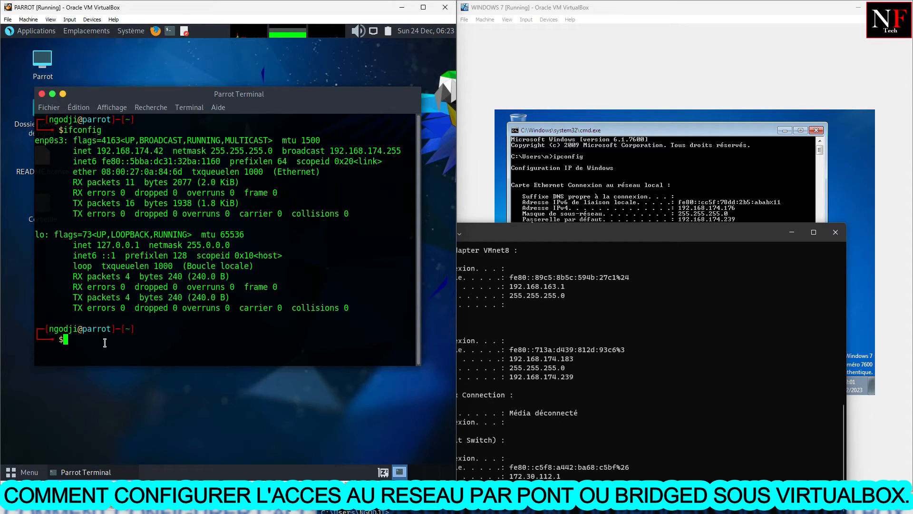
text(ping 192.168.174.17)
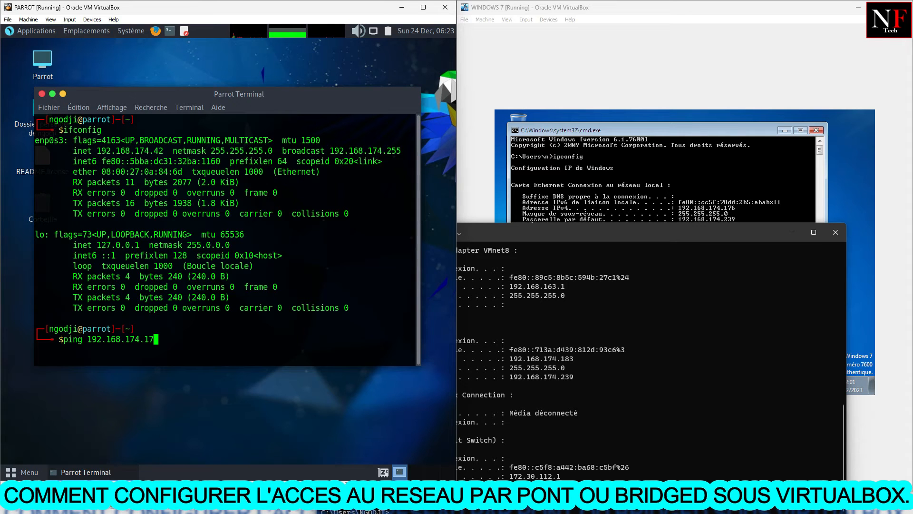
text(6)
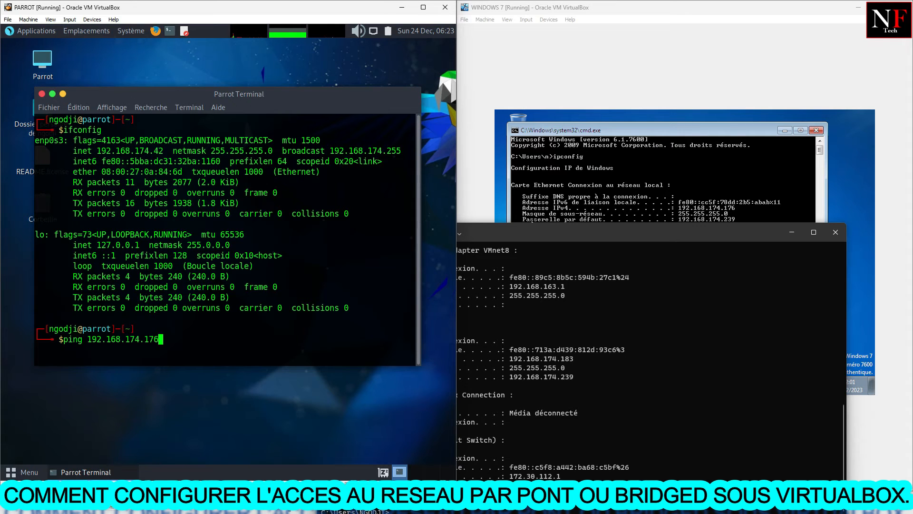
click(707, 166)
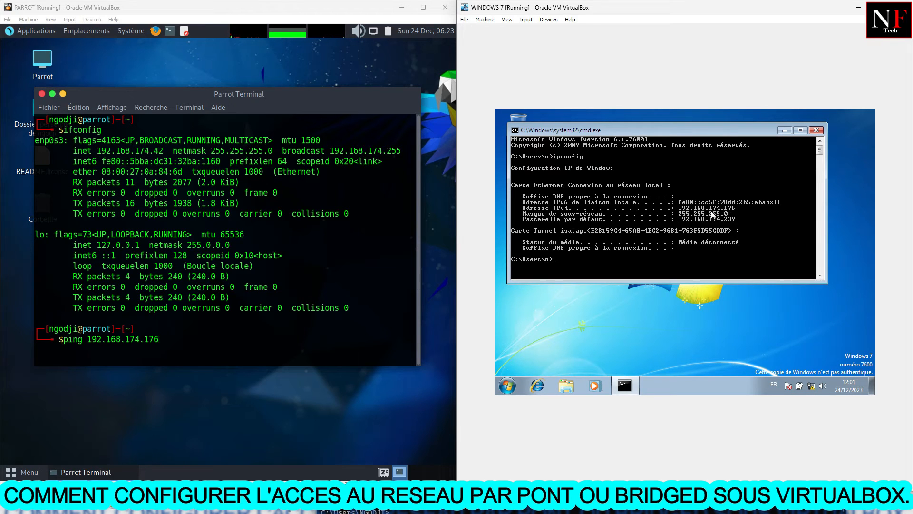
key(Return)
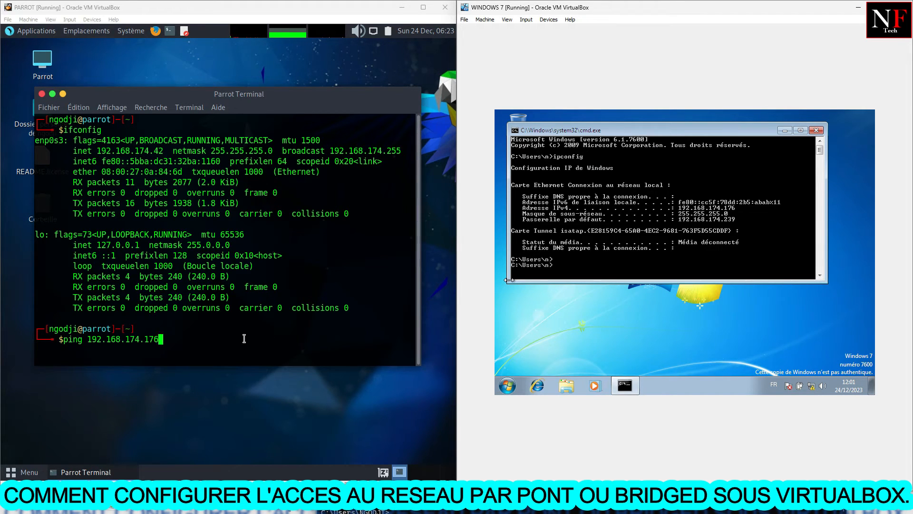
click(338, 154)
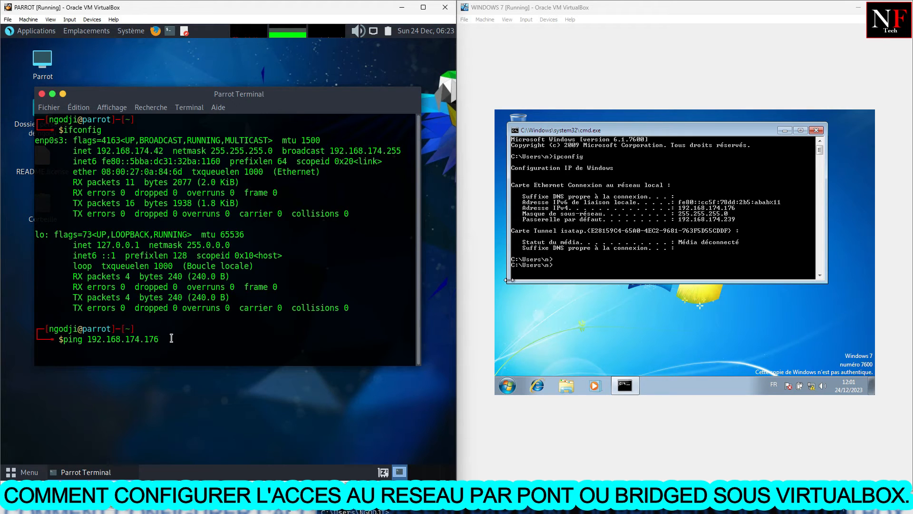
key(Return)
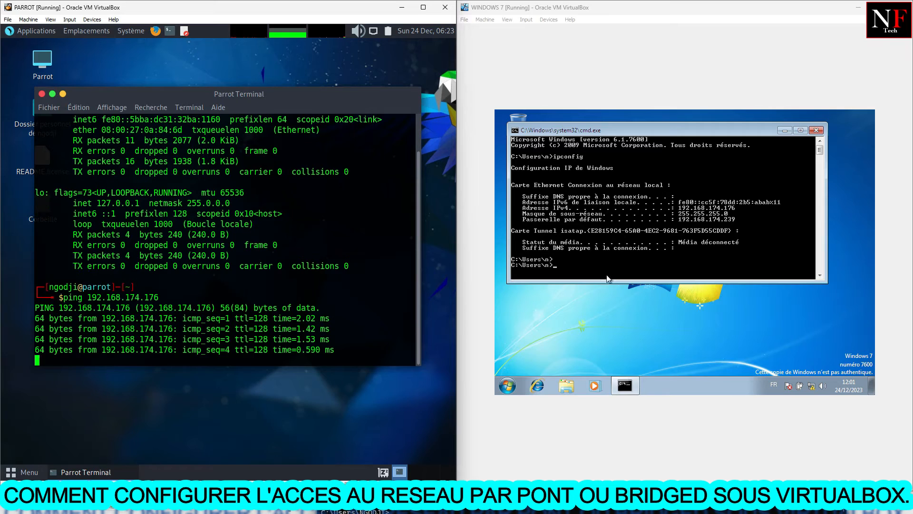
Ping the Parrot machine at 192.168.174.42 from the Windows 7 command prompt
click(560, 260)
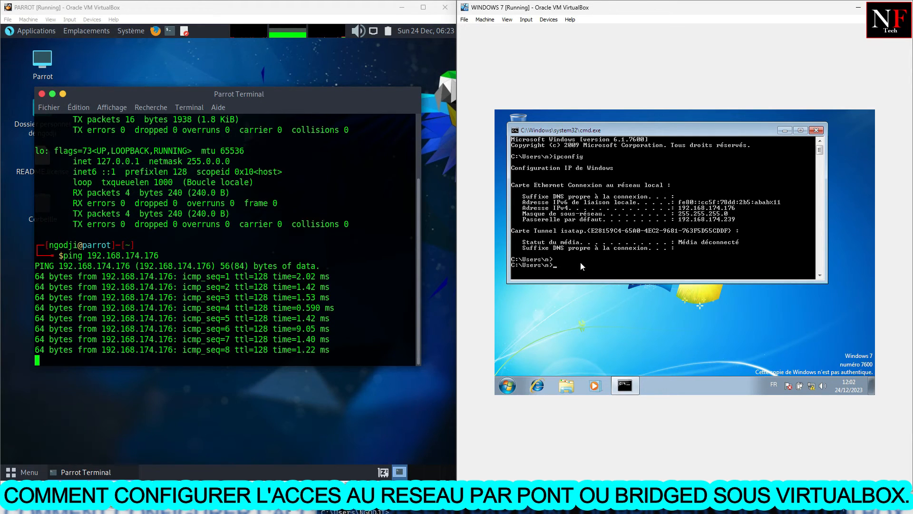
text(ping )
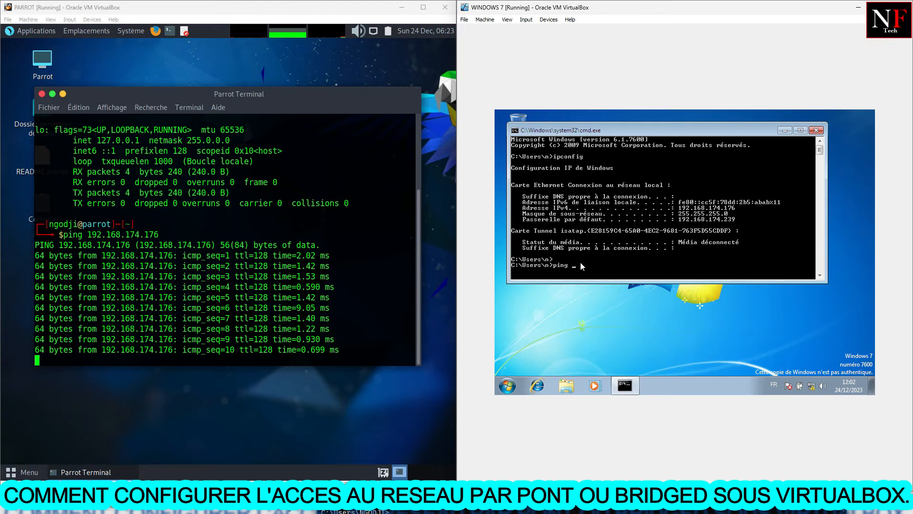
text(192.168.1)
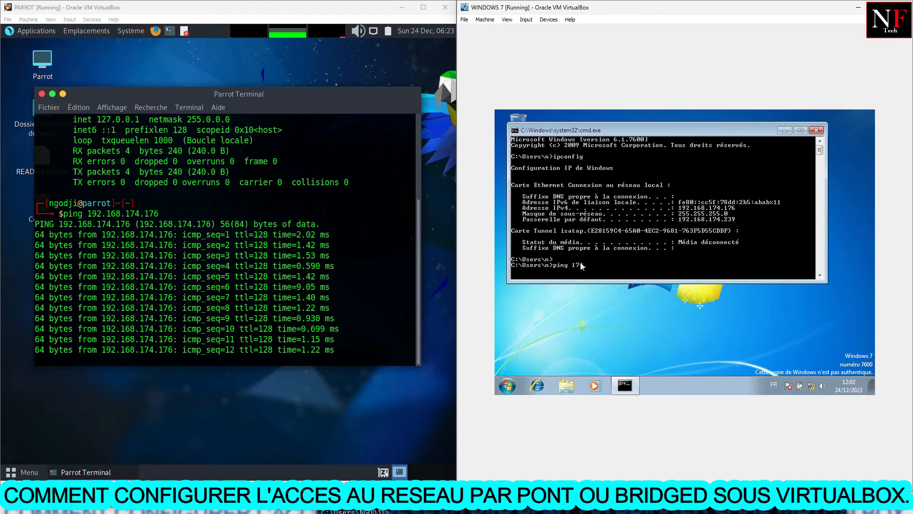
text(74)
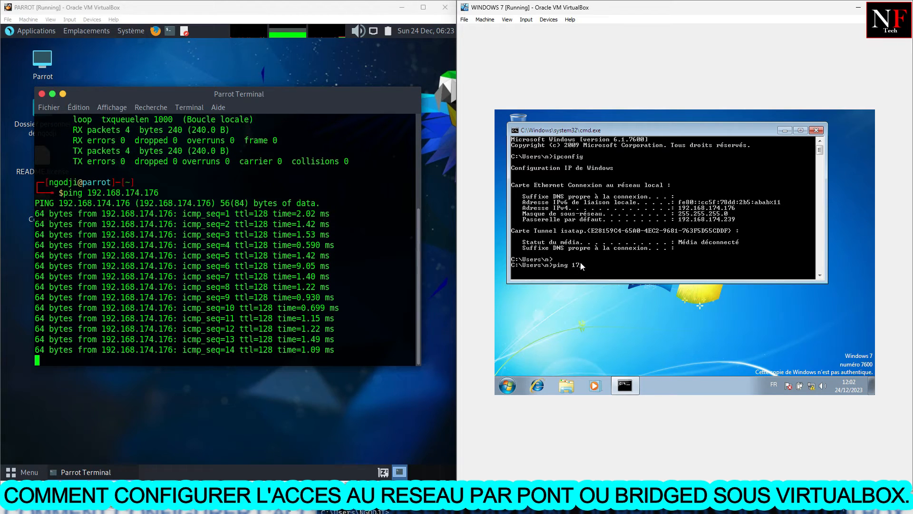
key(BackSpace)
key(BackSpace)
text(92.168)
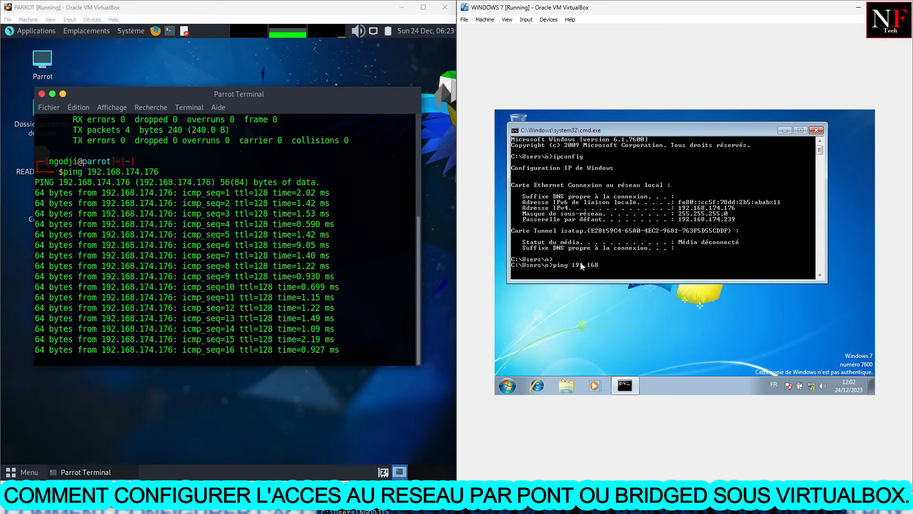
text(.174.)
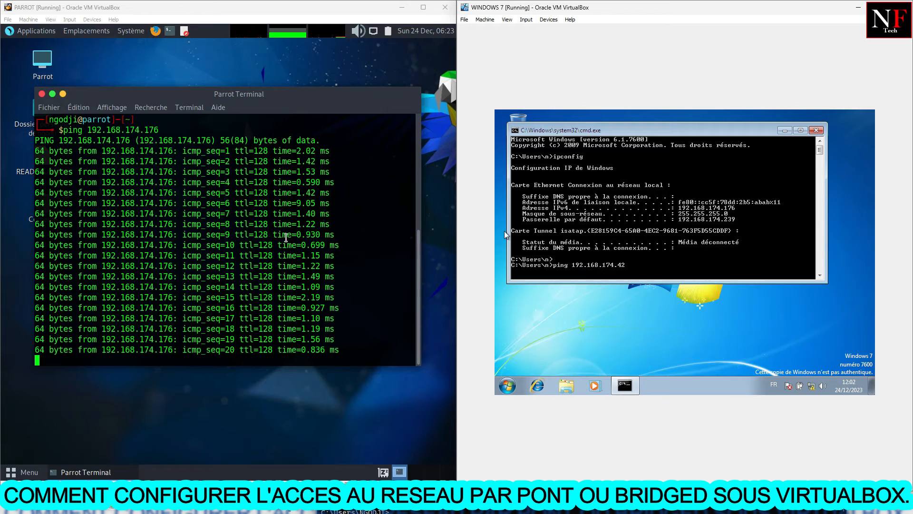
key(Return)
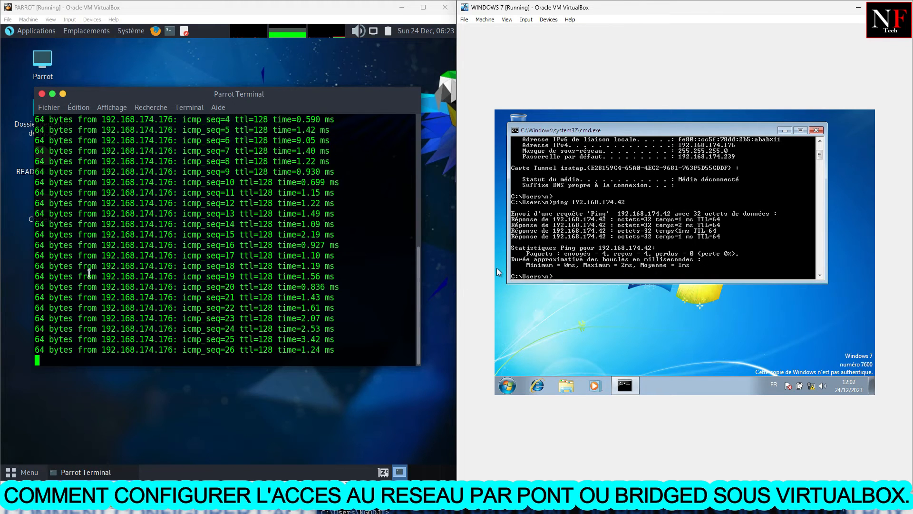
key(Return)
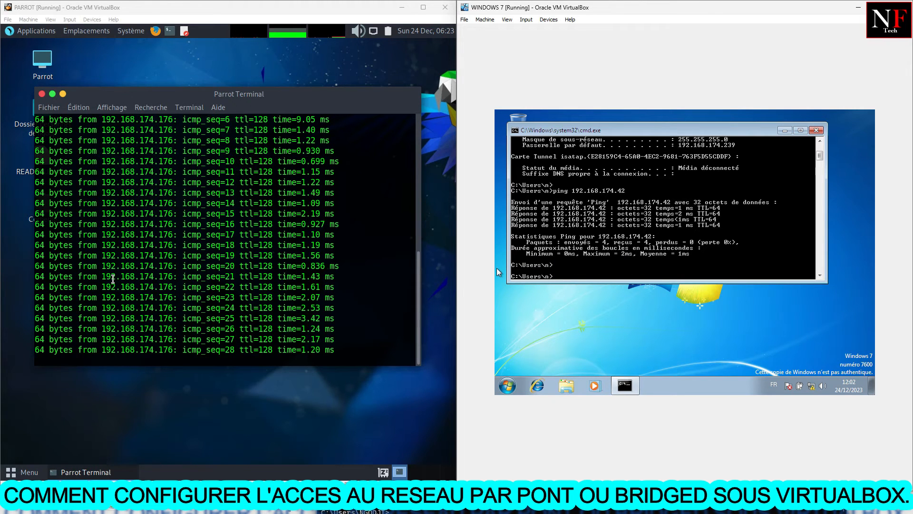
Stop the running ping in Parrot, bring the host's Command Prompt forward, and highlight the end of its Wi-Fi IPv4 address
click(150, 296)
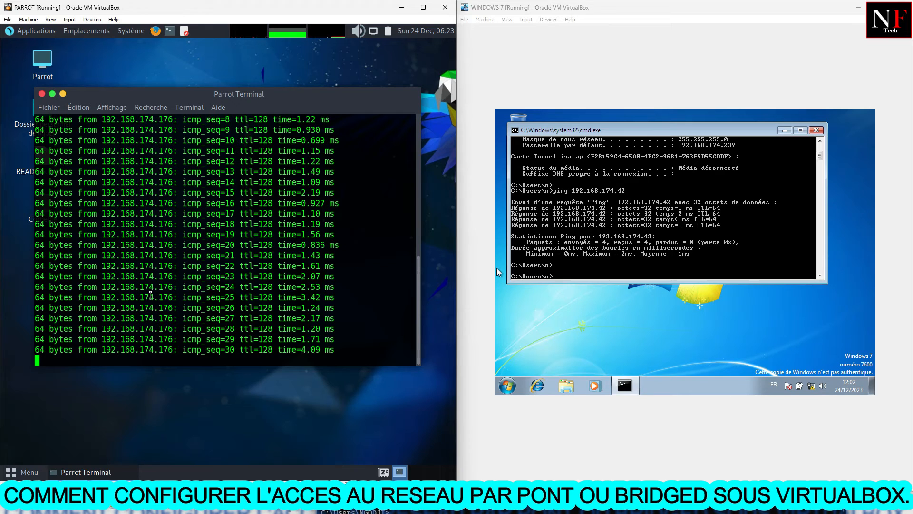
key(ctrl+c)
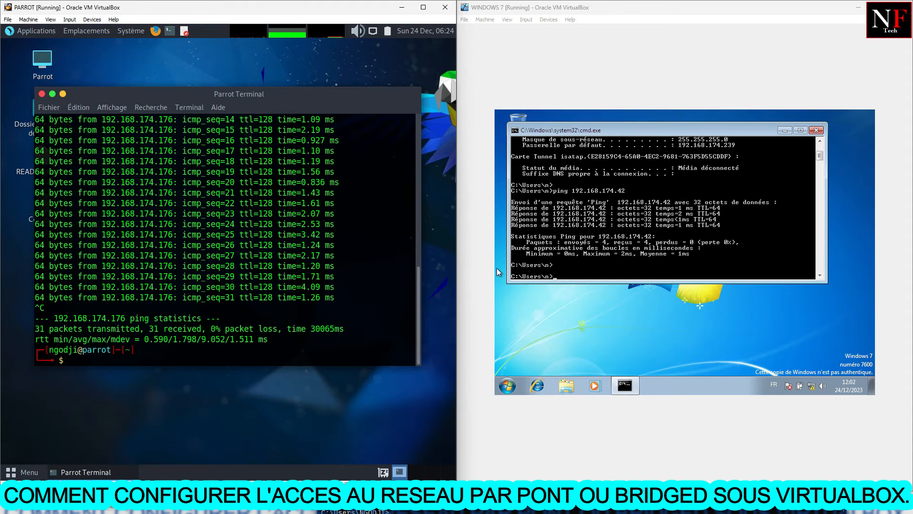
drag(576, 7, 590, 7)
click(465, 263)
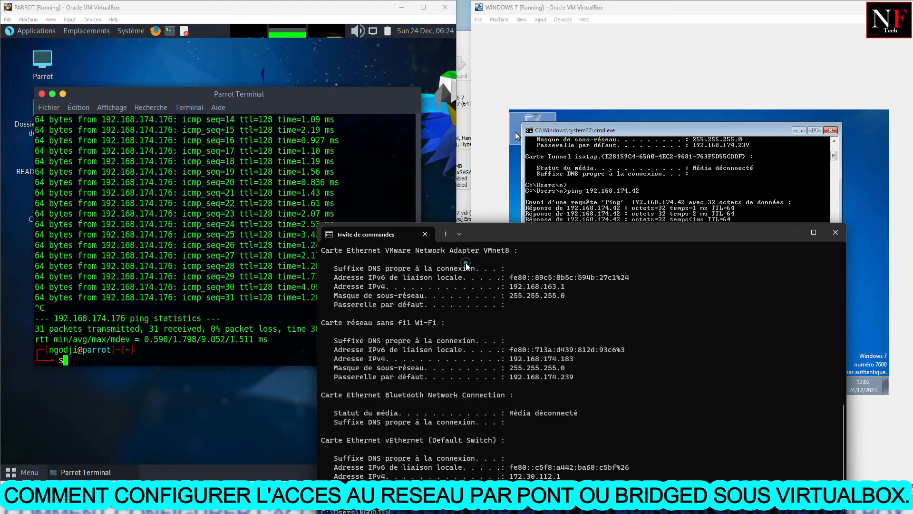
drag(570, 236, 561, 162)
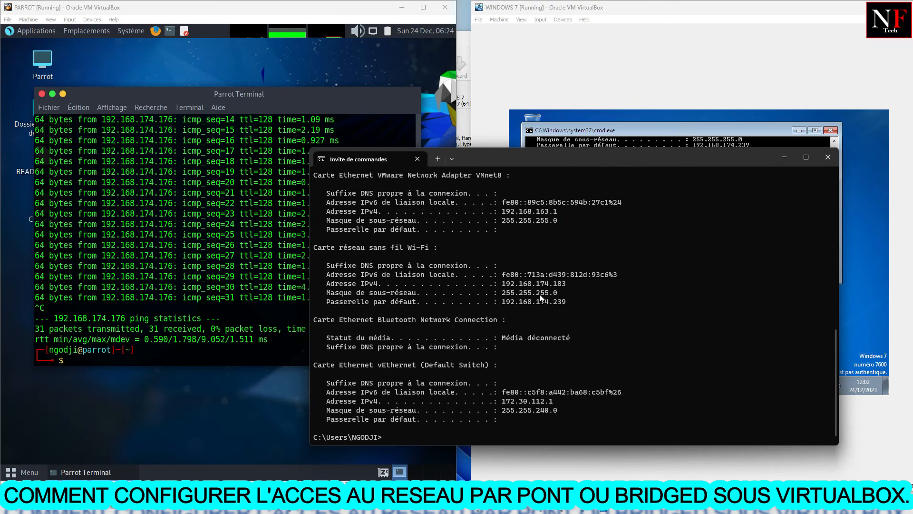
drag(566, 282, 558, 283)
Ping the host at 192.168.174.183 from the Parrot terminal
click(119, 358)
text(p)
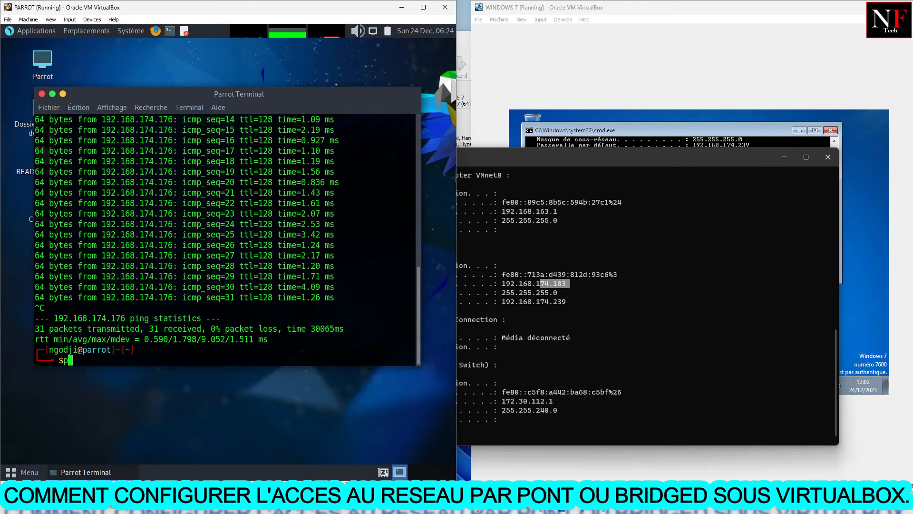
text(ing 192.168.174.183)
key(Return)
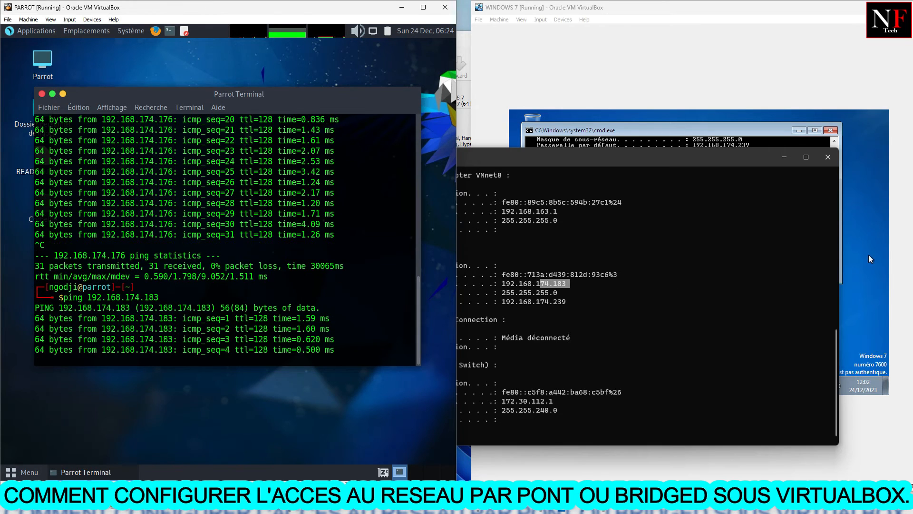
Reuse the previous ping command in the Windows 7 command prompt to ping the host at 192.168.174.183
key(alt+Tab)
text(ping 192.168.174.42)
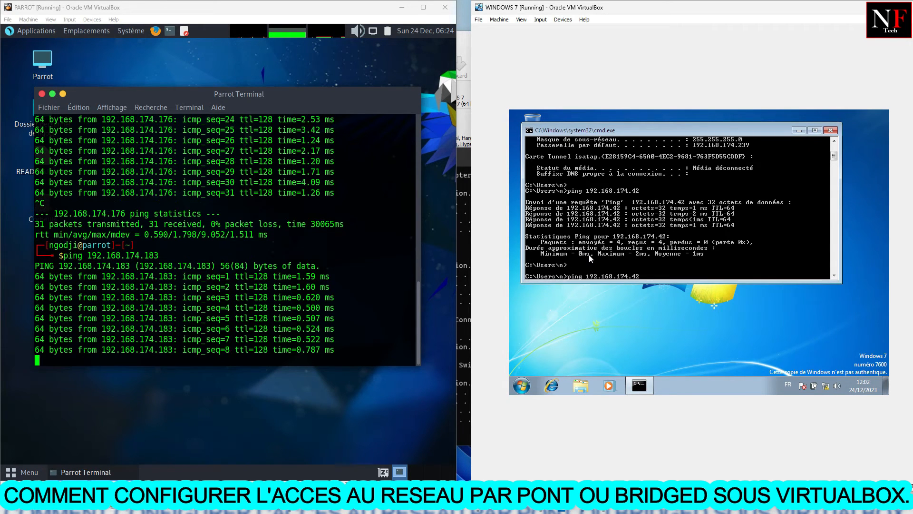
key(BackSpace)
key(BackSpace)
text(18)
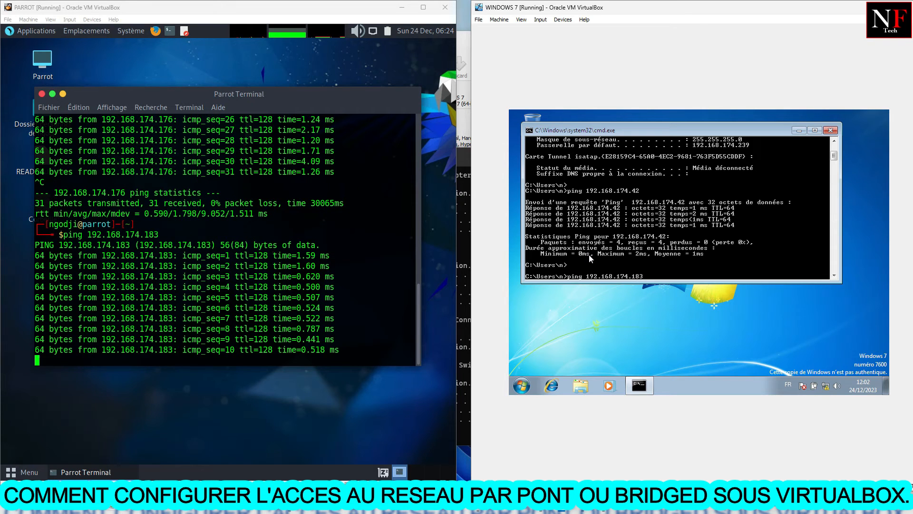
text(3)
key(Return)
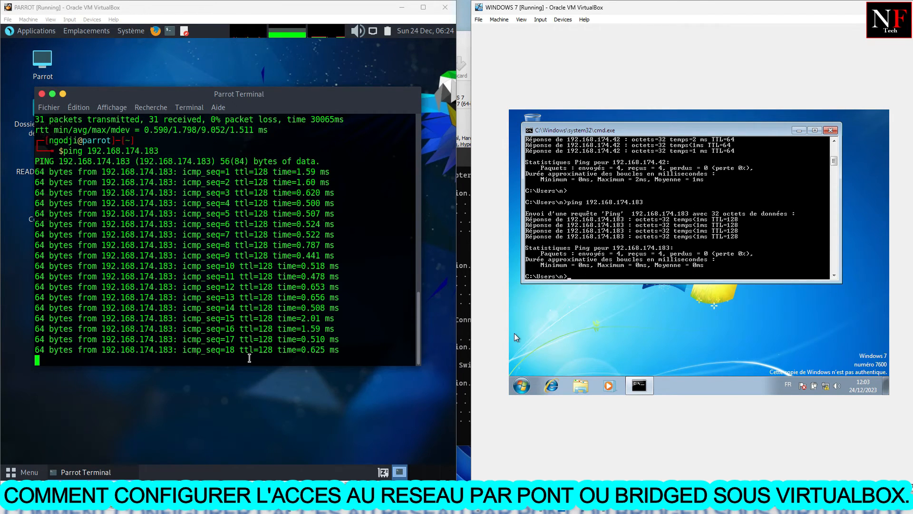
Stop the host ping in the Parrot terminal and highlight the elapsed time in its packet statistics
key(ctrl+c)
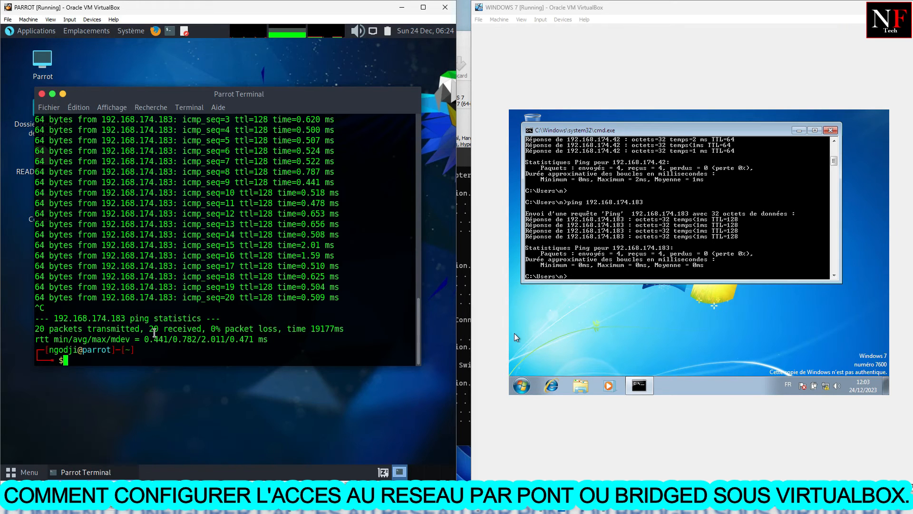
drag(149, 328, 339, 330)
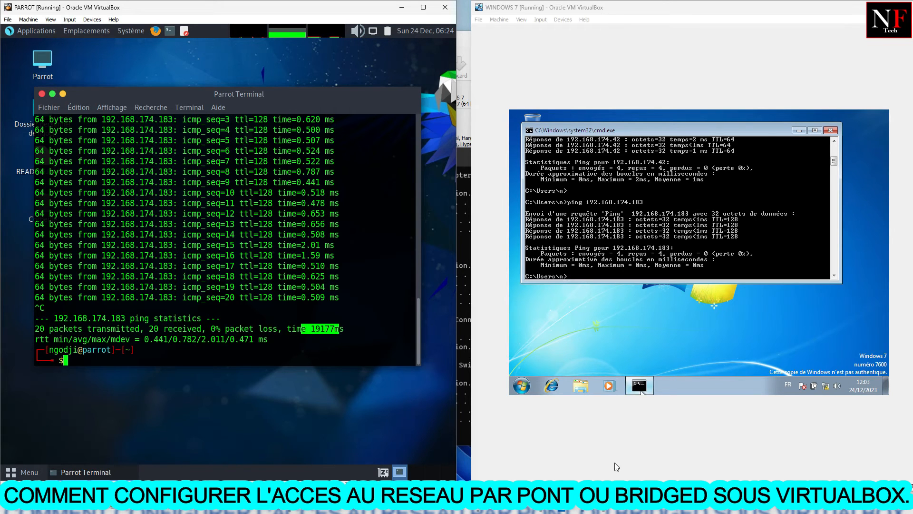
mouse_move(641, 391)
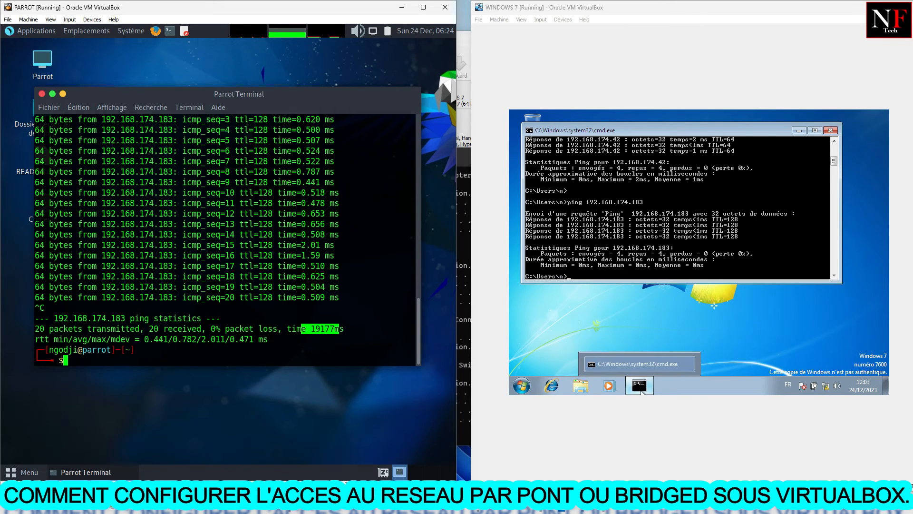
Ping the Parrot machine at 192.168.174.42 from the host's Command Prompt, and move that window clear of the Parrot terminal's output
click(462, 333)
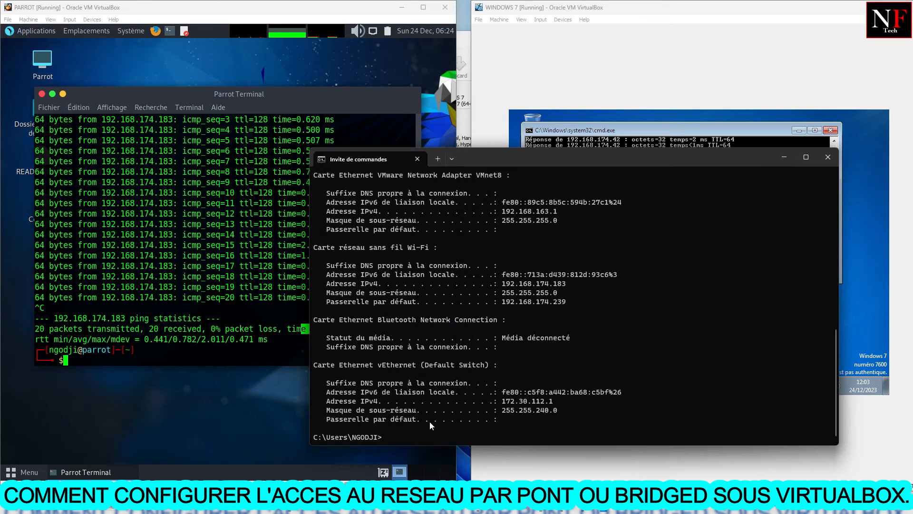
drag(509, 159, 504, 89)
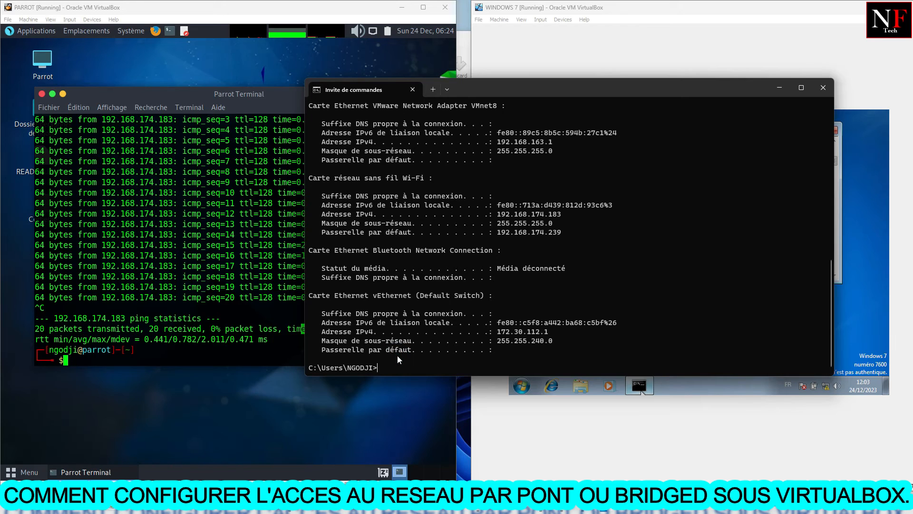
text(PING 192.1)
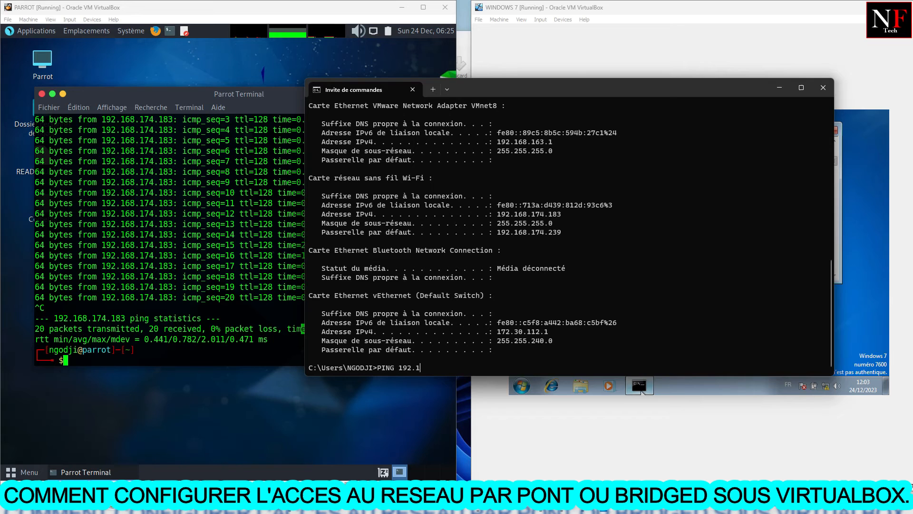
text(68.174.42)
key(Return)
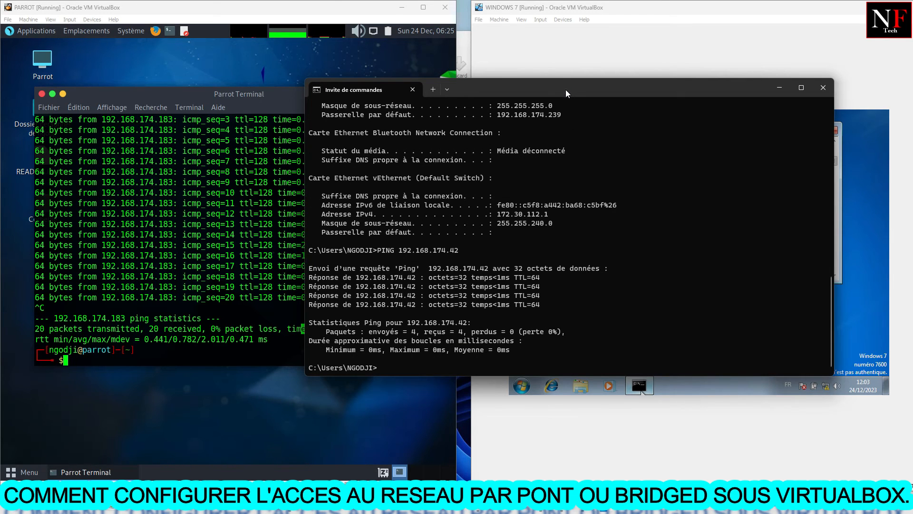
drag(566, 89, 610, 67)
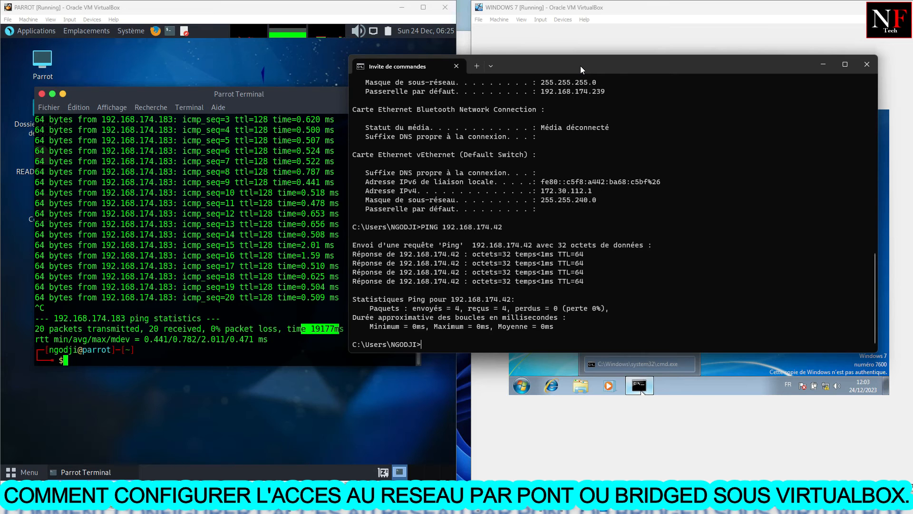
Uncover the Windows 7 command prompt and look up the machine's IPv4 address in its earlier ipconfig output
drag(586, 65, 373, 79)
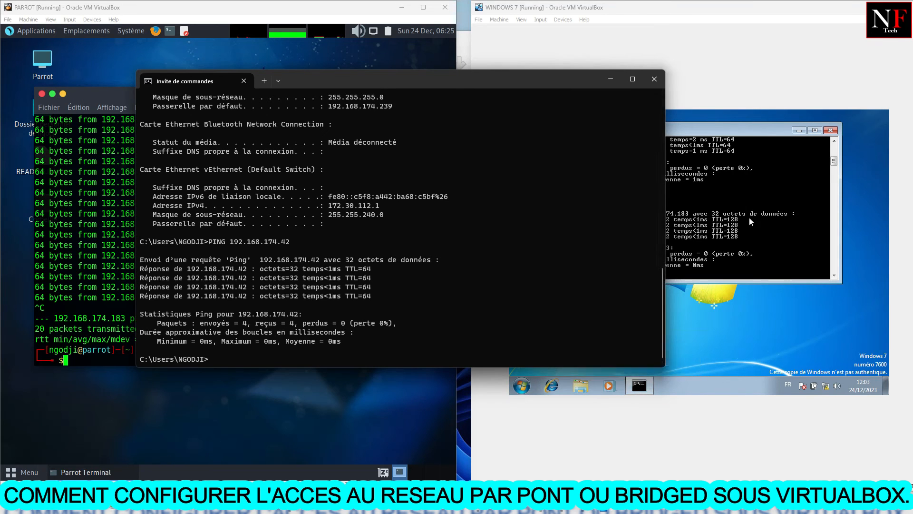
click(727, 199)
scroll(726, 199, up, 1)
scroll(726, 198, up, 3)
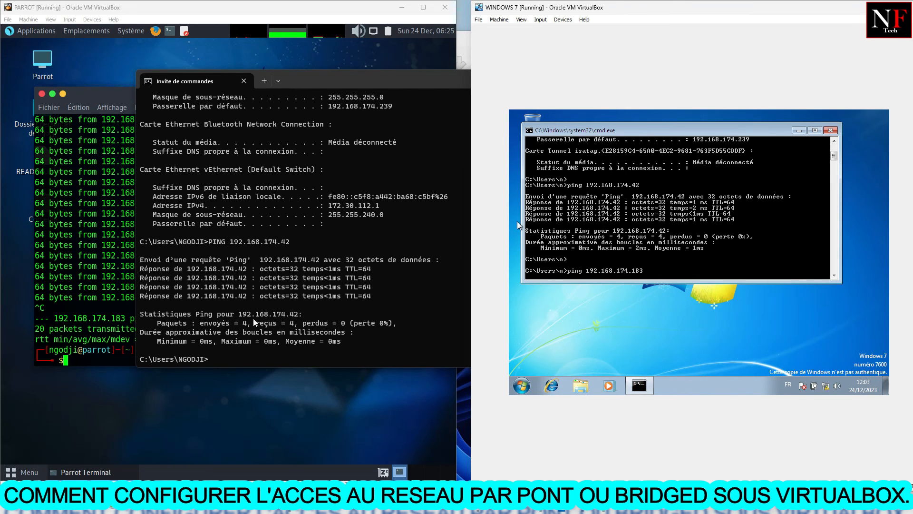
scroll(697, 220, up, 5)
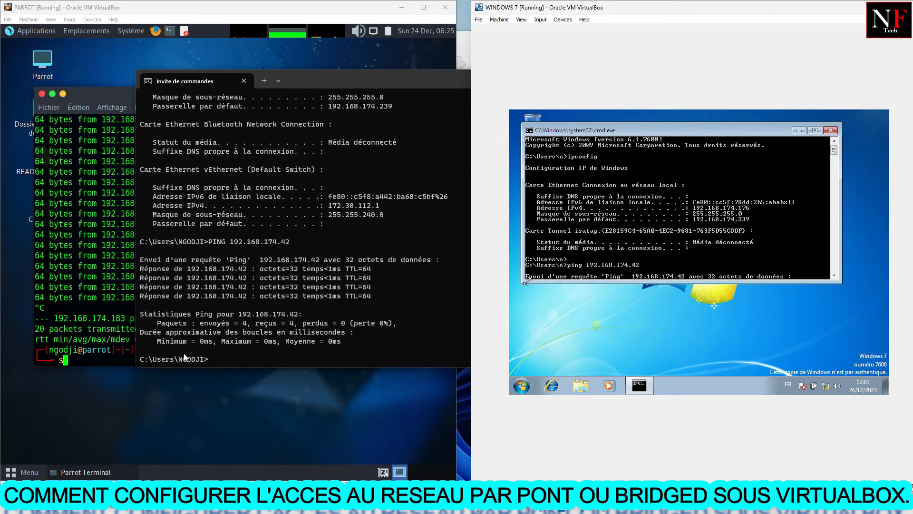
Ping the Windows 7 machine at 192.168.174.176 from the host's Command Prompt, and move that window to uncover more of the Parrot terminal
click(213, 354)
key(Up)
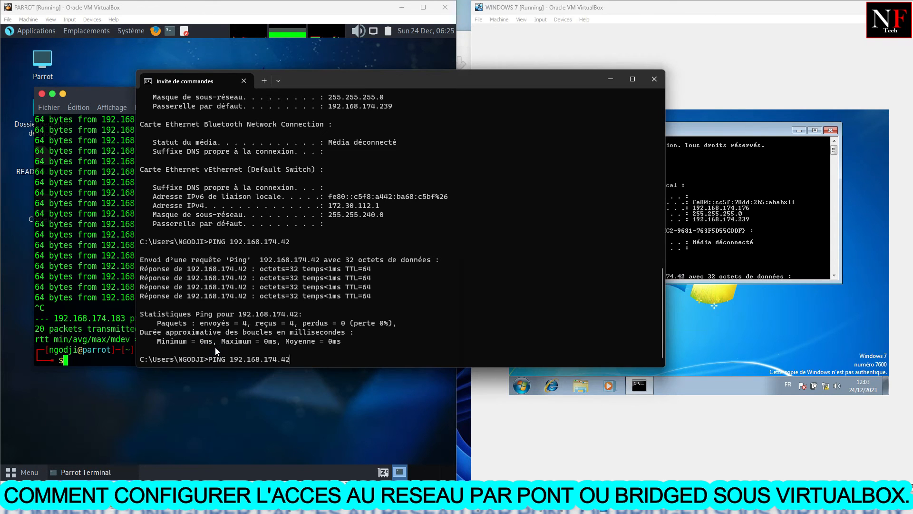
key(BackSpace)
key(BackSpace)
text(176)
key(Return)
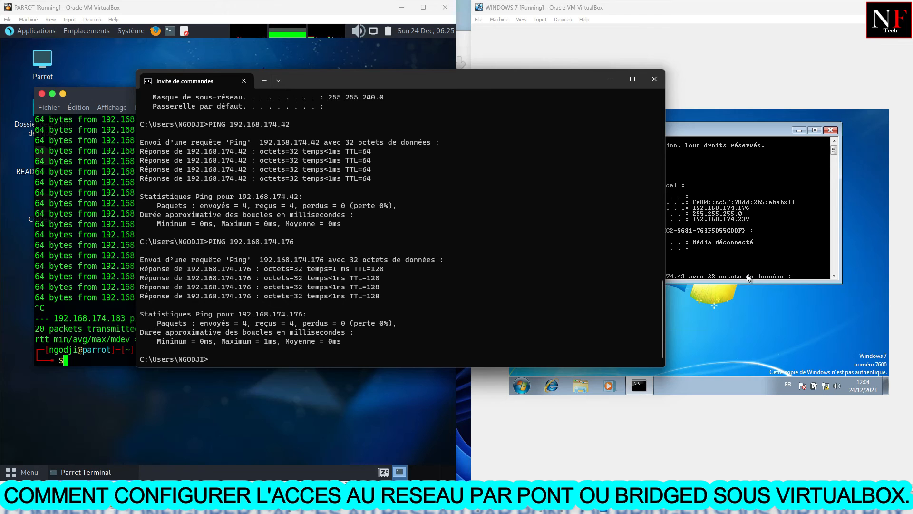
drag(469, 85, 571, 72)
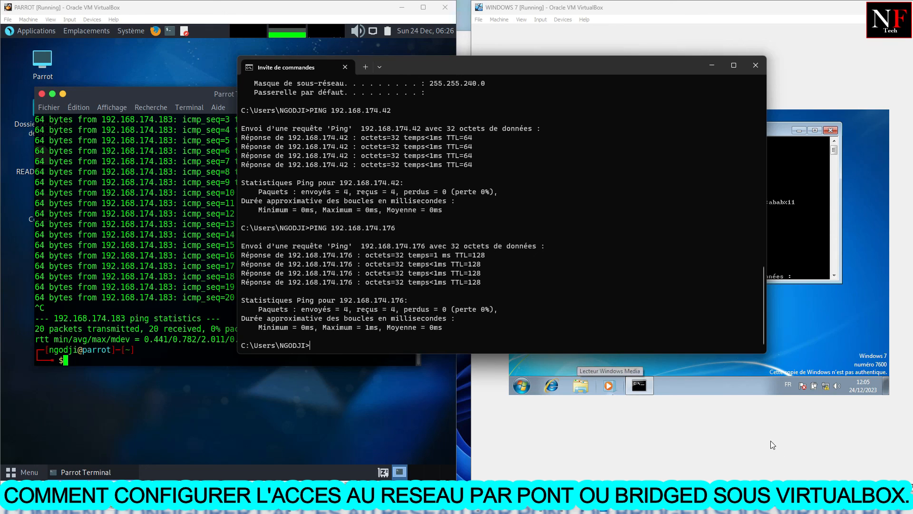
click(760, 503)
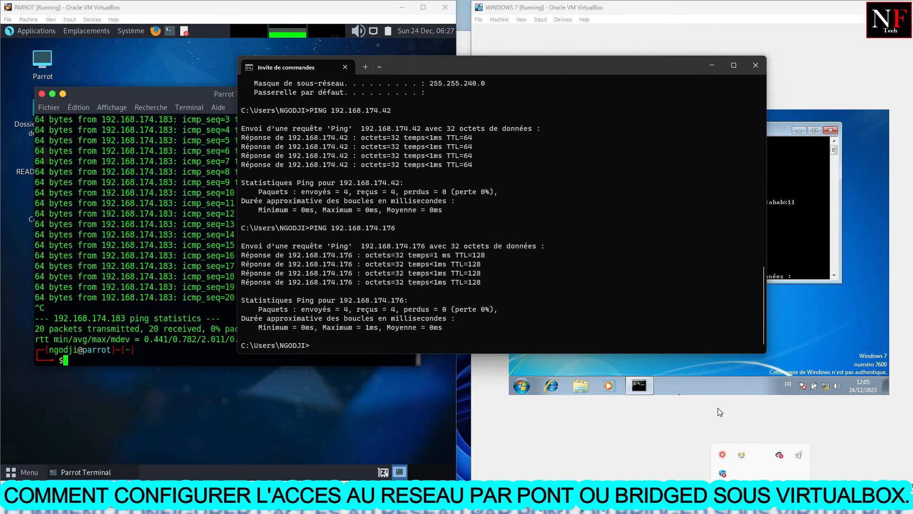
click(721, 454)
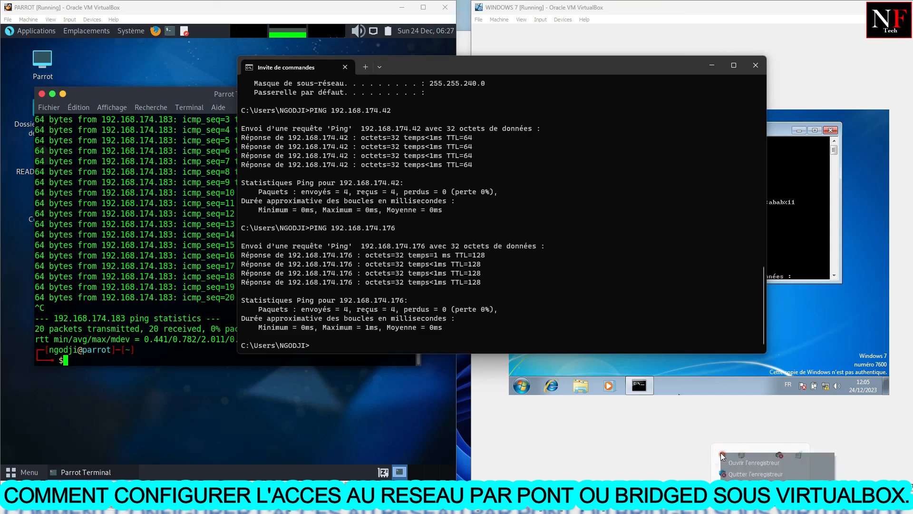